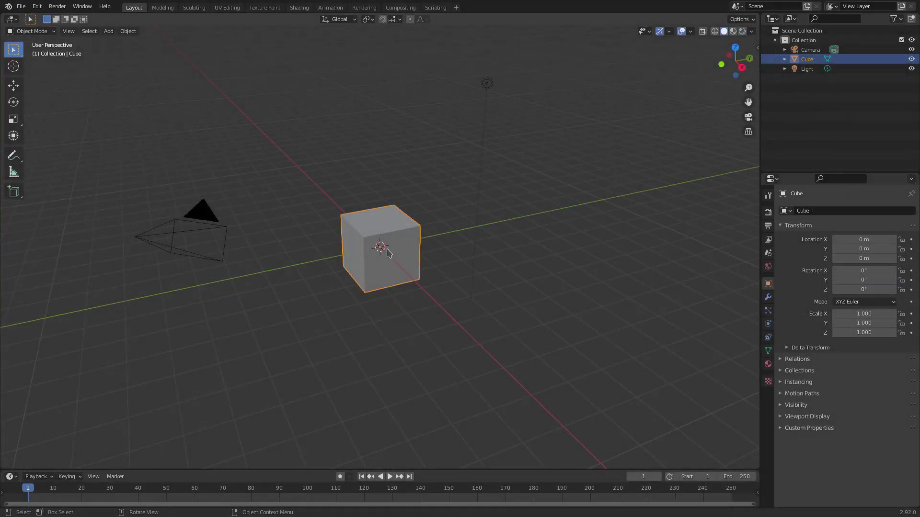
Delete the default cube and add a plane scaled up to a large size
key("Delete")
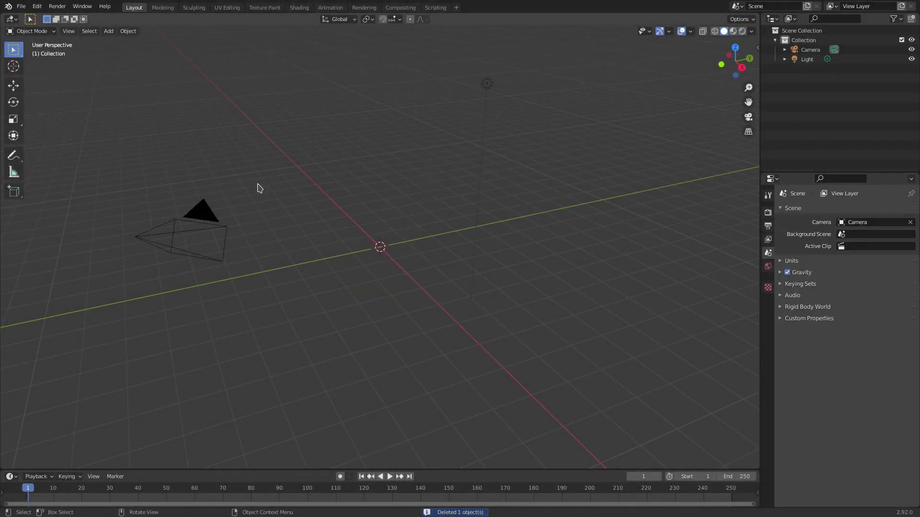
left_click(207, 225)
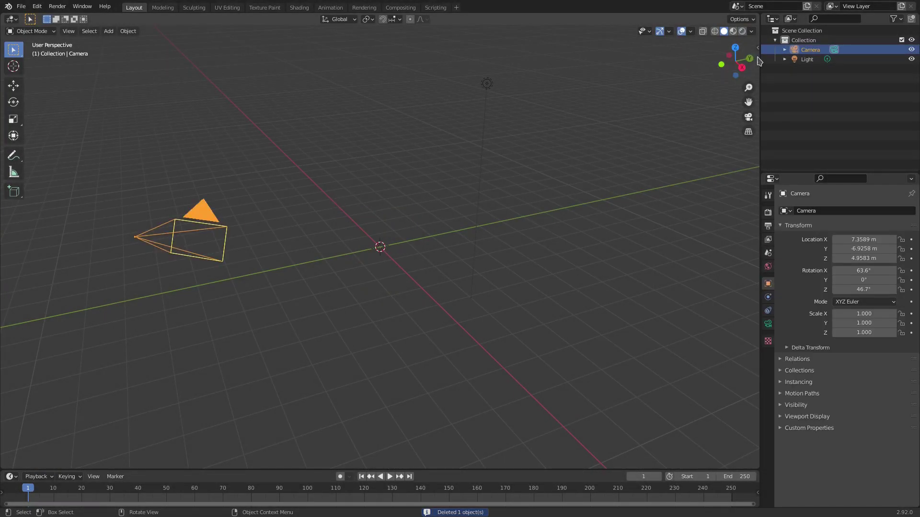
mouse_move(472, 181)
middle_mouse_down()
mouse_move(516, 180)
mouse_move(461, 175)
middle_mouse_up()
key("shift+a")
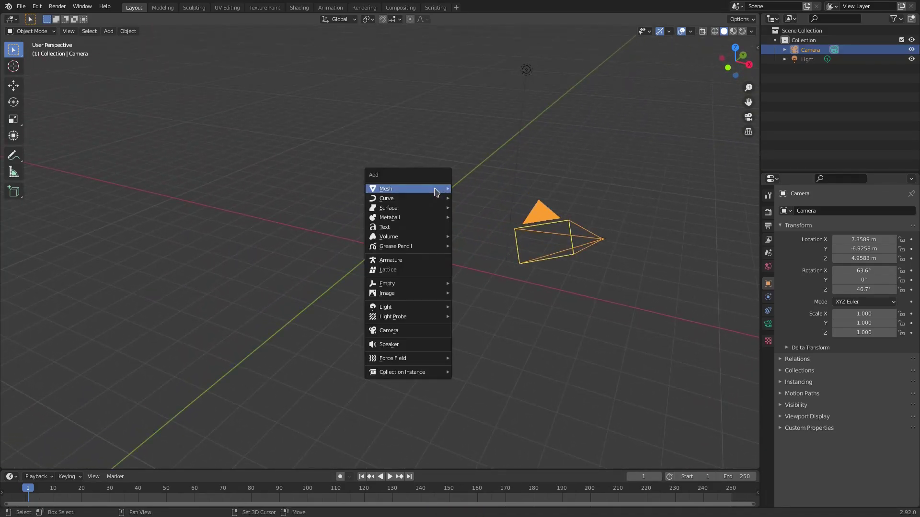
mouse_move(441, 191)
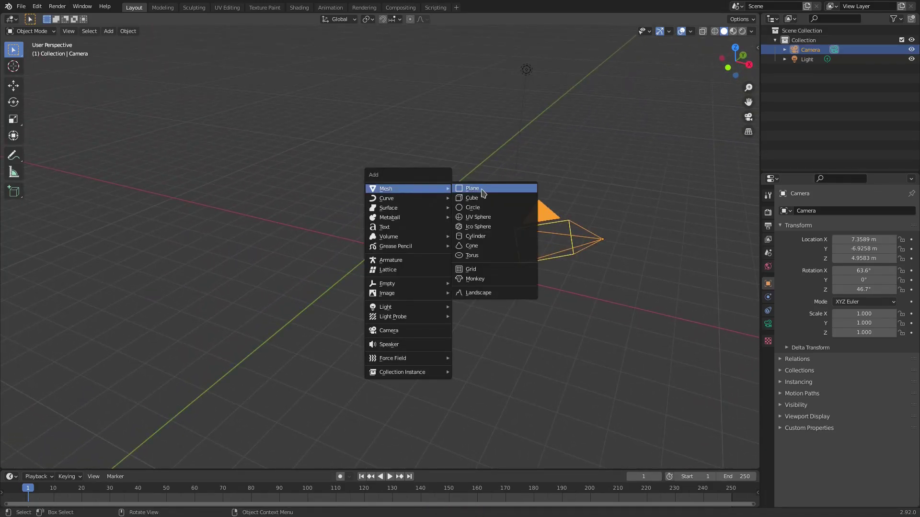
left_click(477, 189)
key("s")
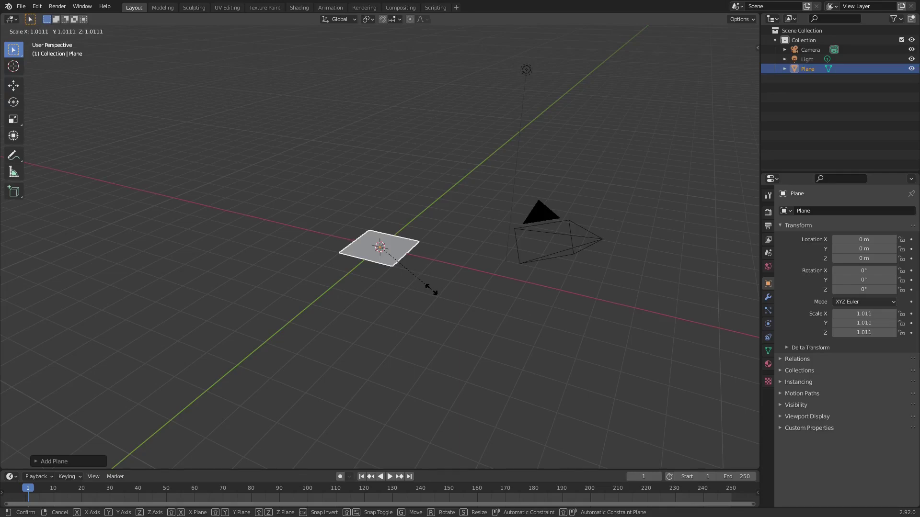
left_click(653, 375)
middle_click_drag(653, 376, 216, 339)
middle_click_drag(277, 334, 546, 332)
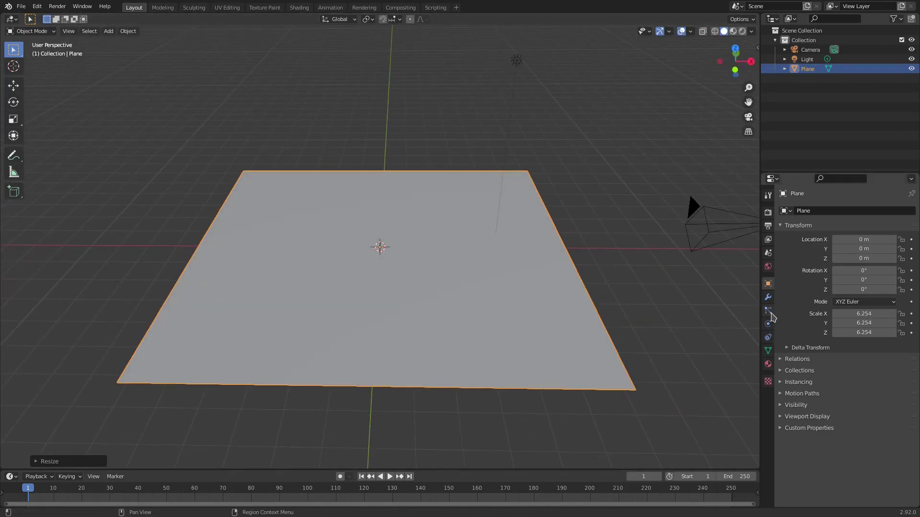
Add a particle system to the plane with a gravity field weight of 0
left_click(768, 312)
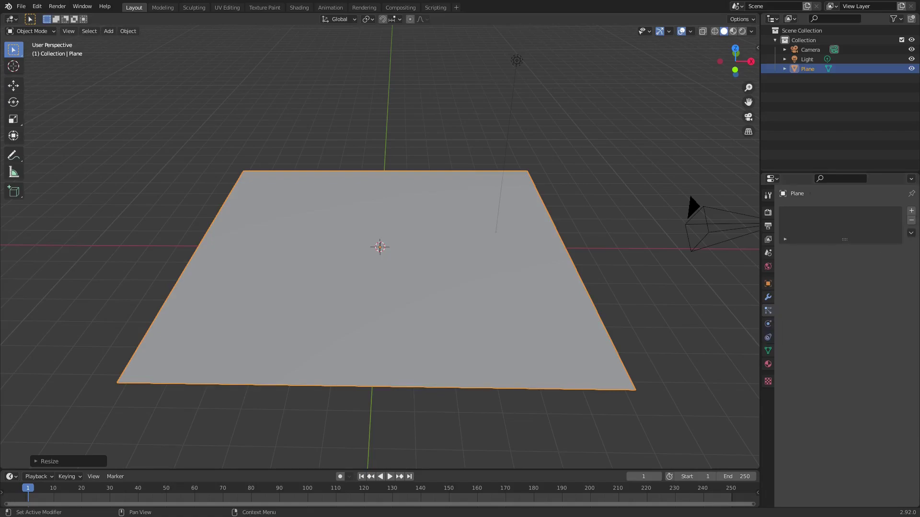
left_click(912, 211)
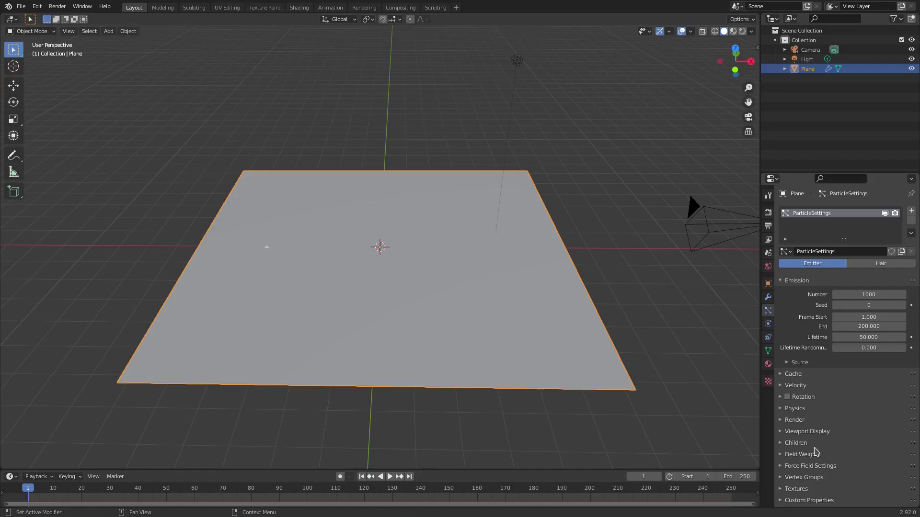
left_click(814, 455)
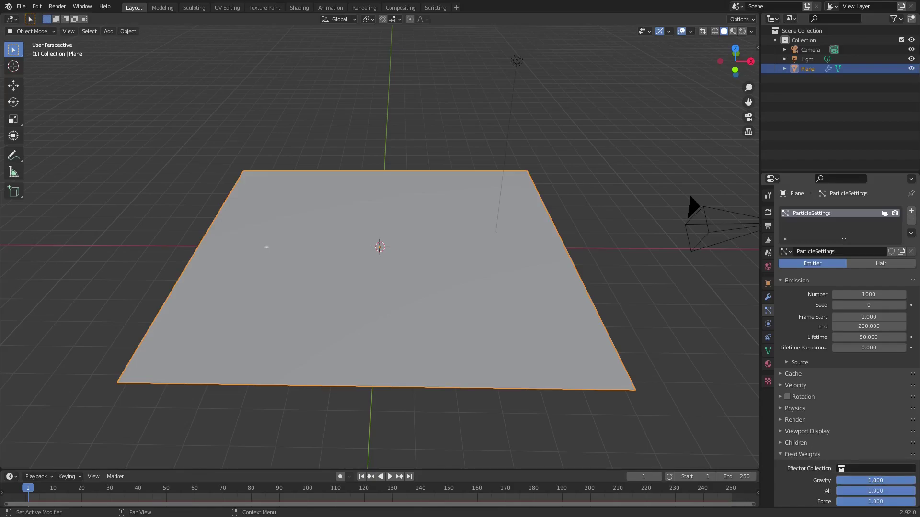
left_click_drag(901, 481, 836, 481)
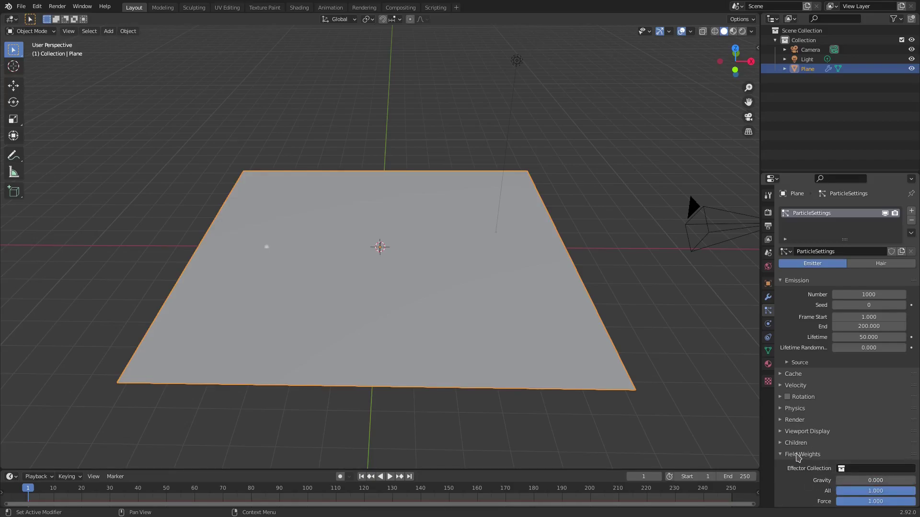
left_click(798, 455)
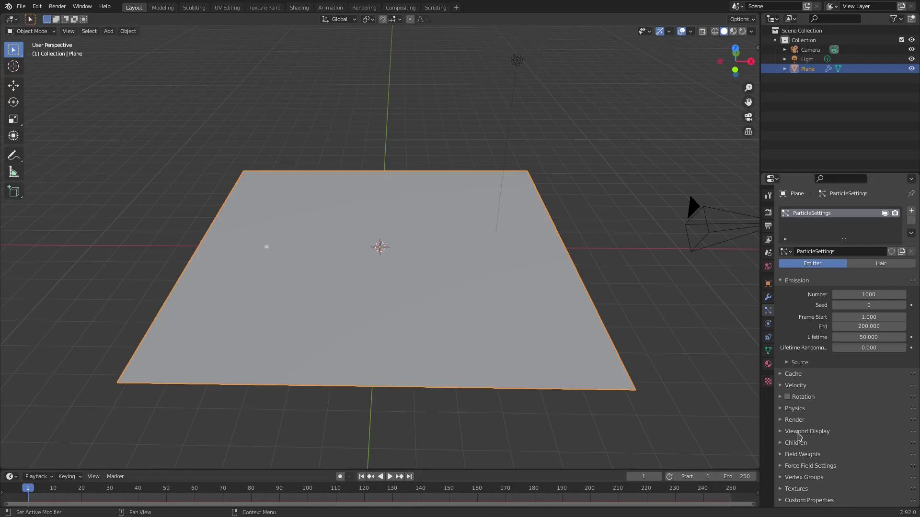
Set the particle physics Brownian force to 5
left_click(801, 409)
scroll(803, 411, "down", 3)
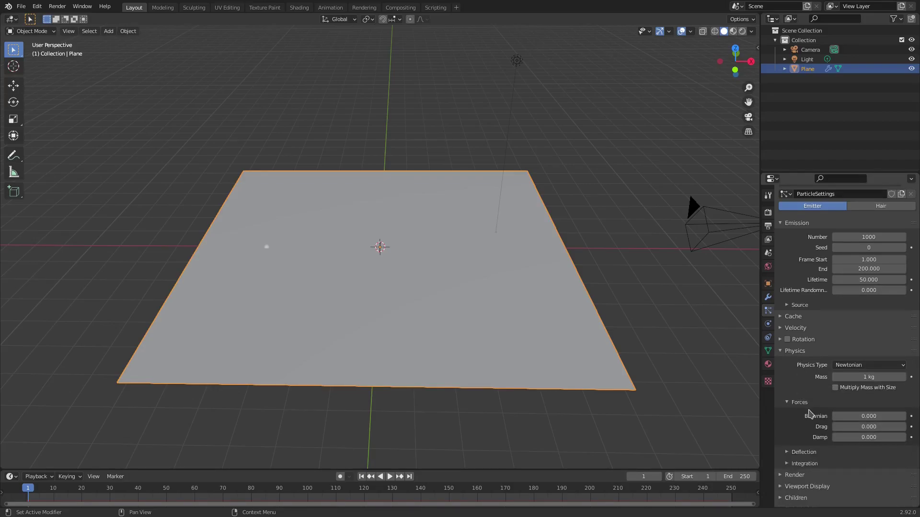
left_click_drag(857, 416, 893, 420)
left_click(893, 420)
type("5")
key("Return")
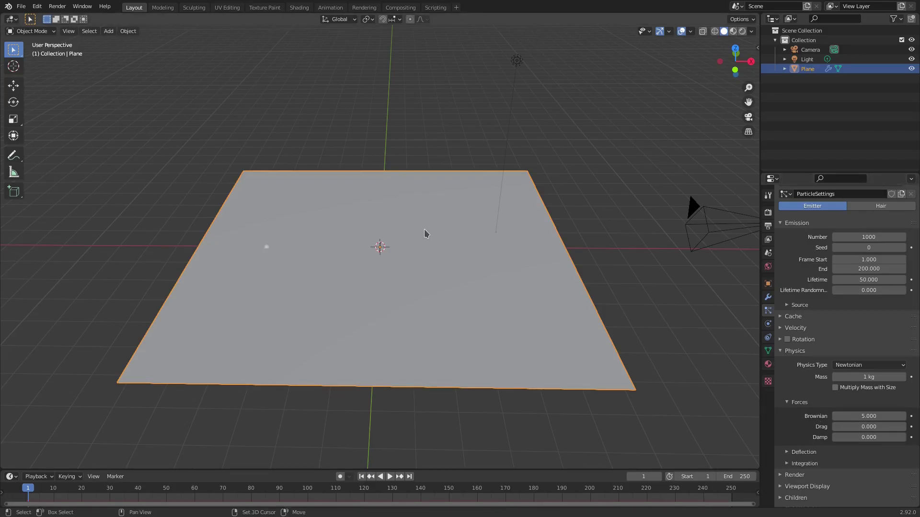
Add a circle mesh with its Fill Type set to N-Gon
key("shift+a")
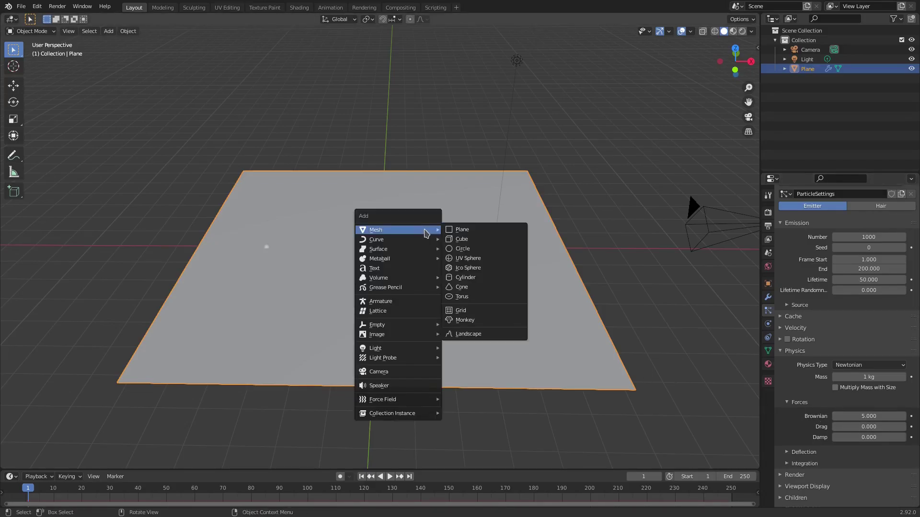
left_click(482, 249)
left_click(71, 462)
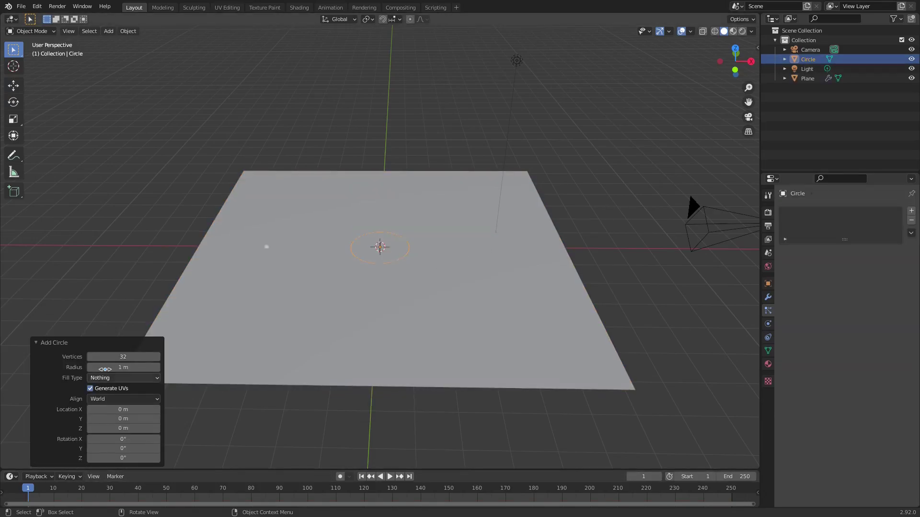
left_click(123, 378)
left_click(118, 401)
scroll(505, 334, "down", 3)
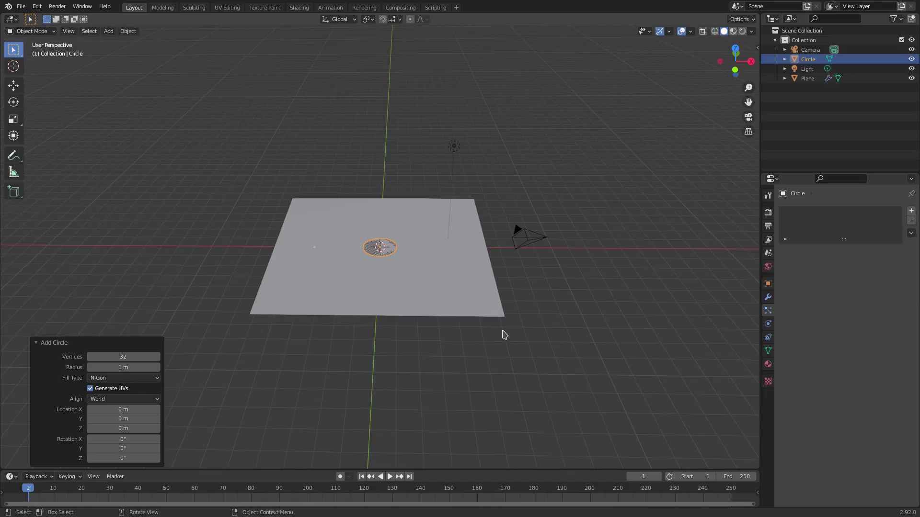
left_click(139, 378)
left_click(118, 399)
left_click(118, 378)
left_click(101, 400)
middle_click_drag(372, 366, 467, 353)
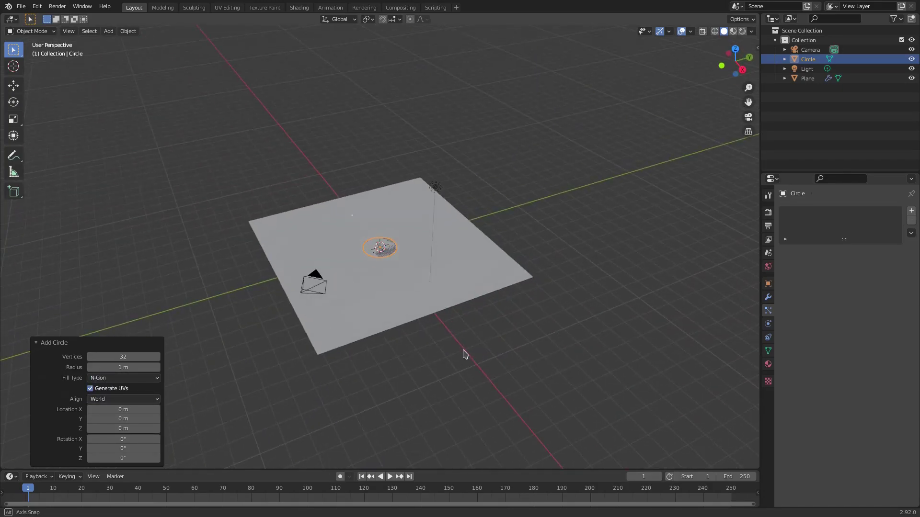
Move the circle to Y −16.051 m and rotate it 90° about X
key("g")
key("y")
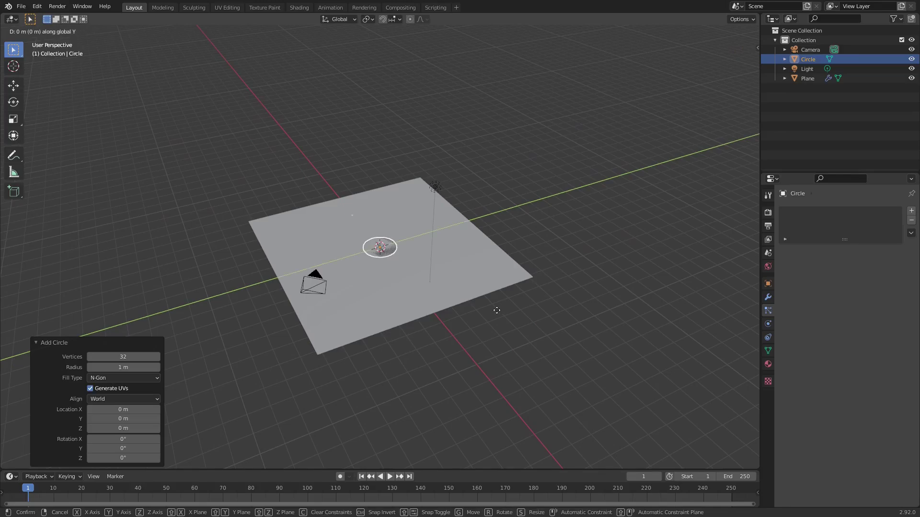
left_click(201, 367)
middle_click_drag(283, 355, 357, 333)
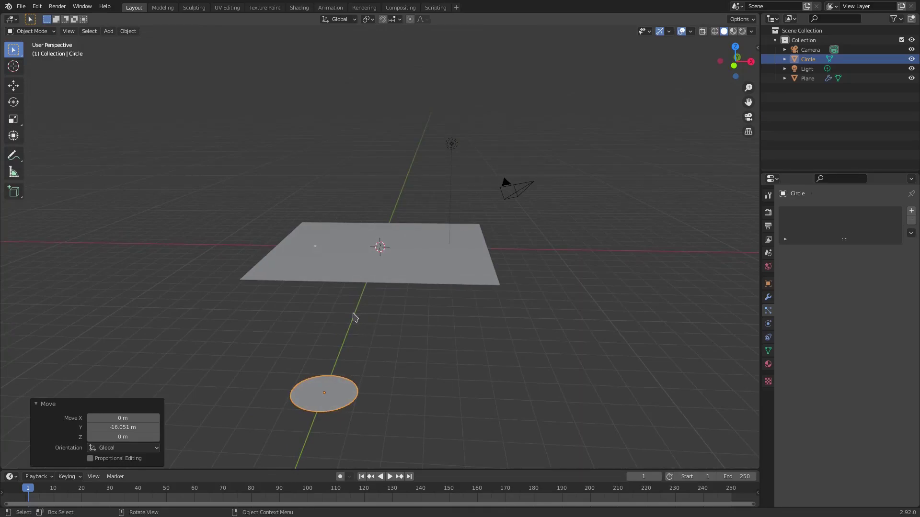
key("r")
key("x")
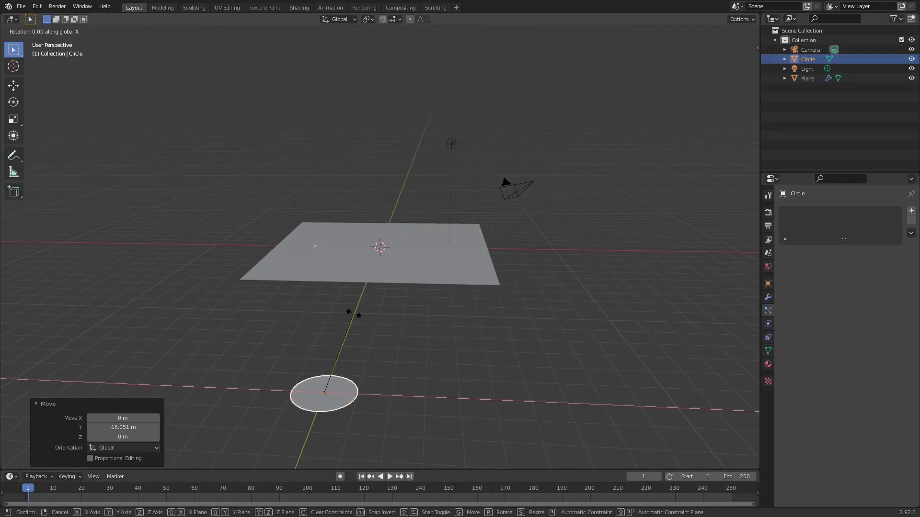
type("90")
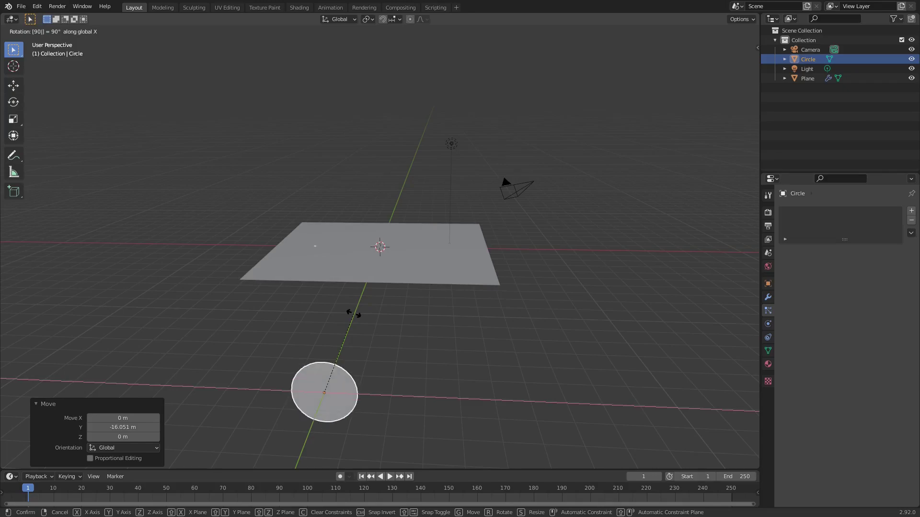
key("Return")
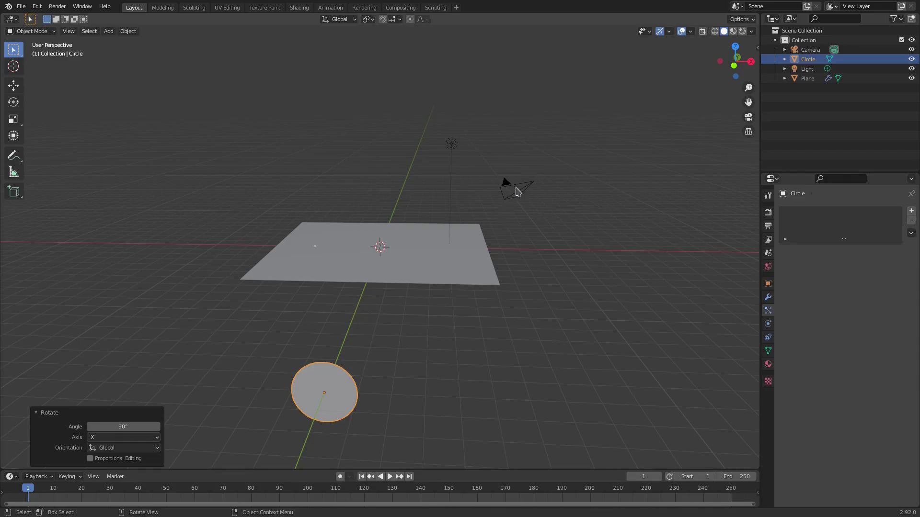
Frame the camera low and near-horizontal on the plane, then turn off Lock Camera to View
left_click(517, 191)
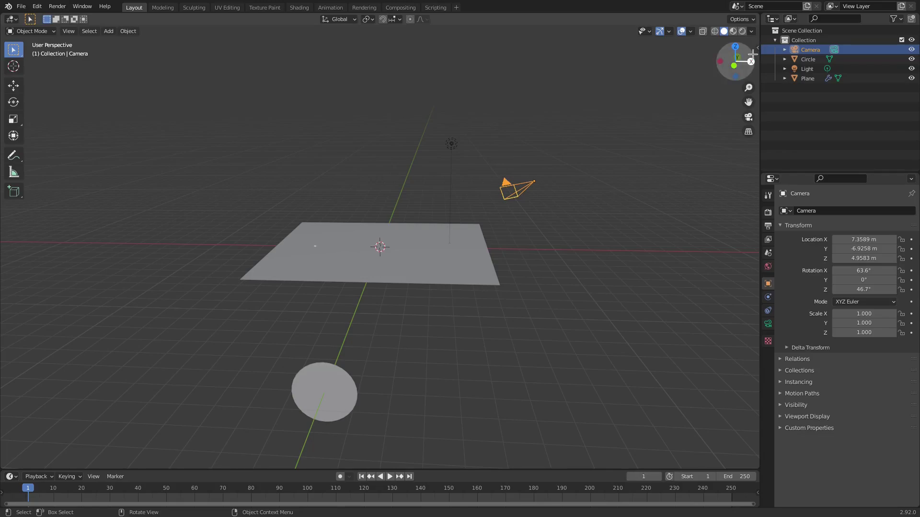
key("n")
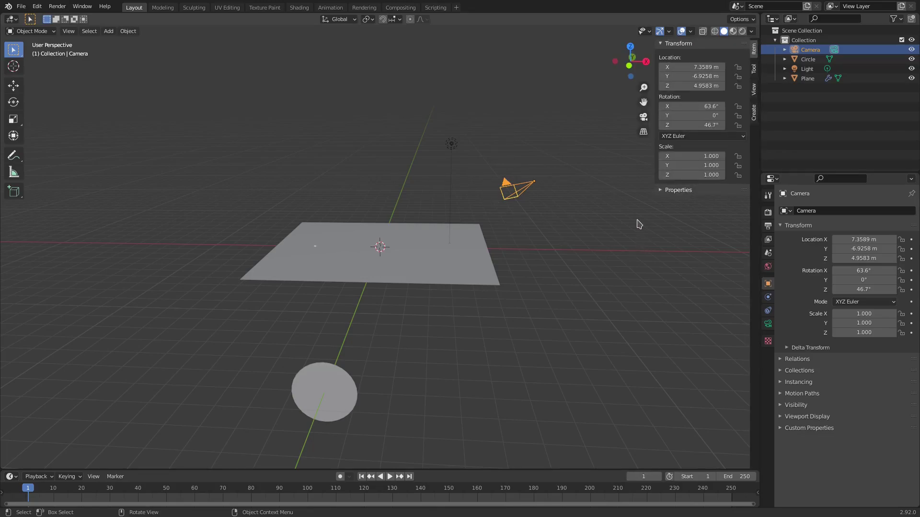
left_click(754, 89)
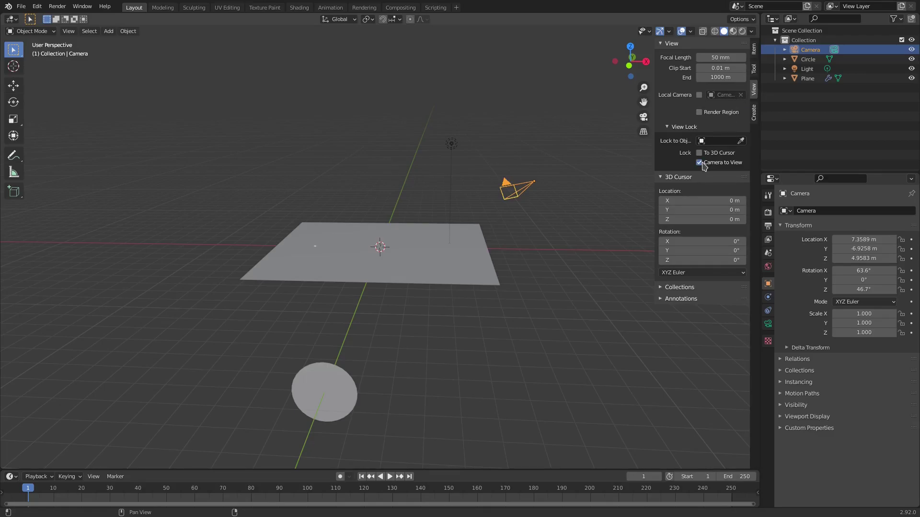
key("KP_0")
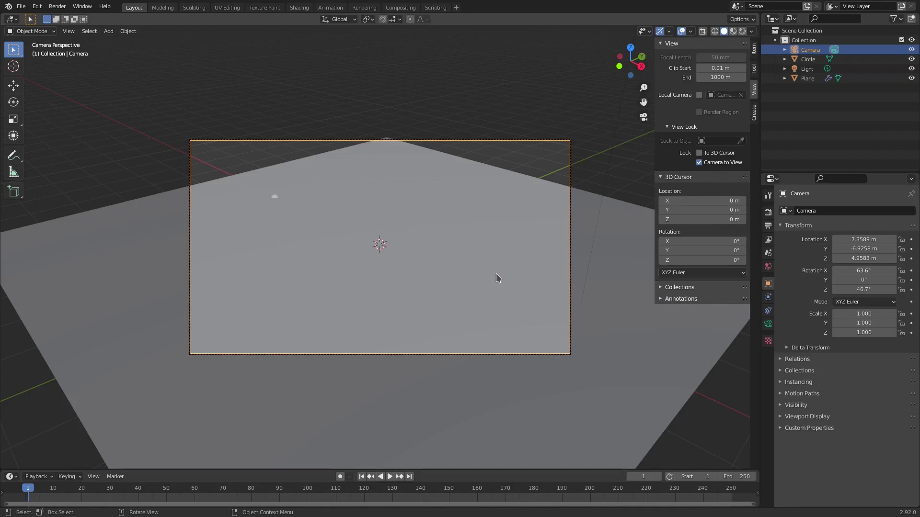
middle_click_drag(486, 282, 545, 279)
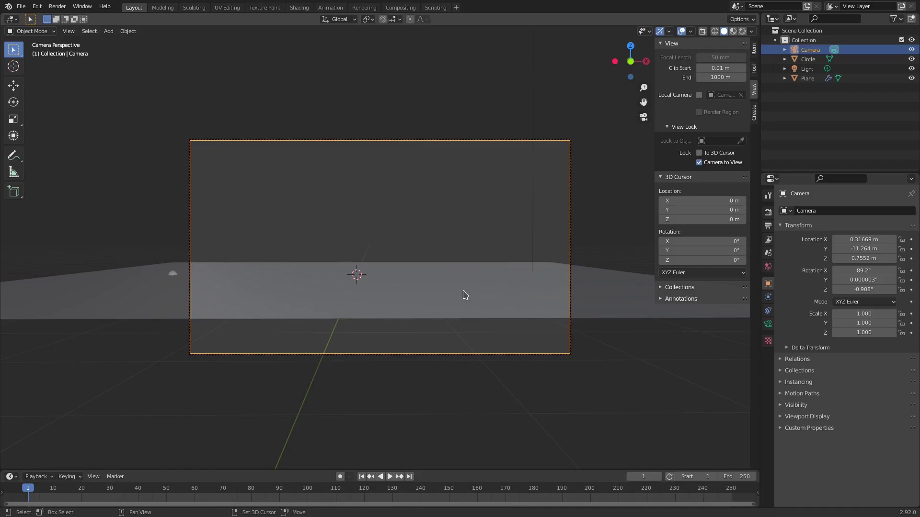
middle_click_drag(463, 294, 427, 294, "shift")
middle_click_drag(493, 278, 681, 179)
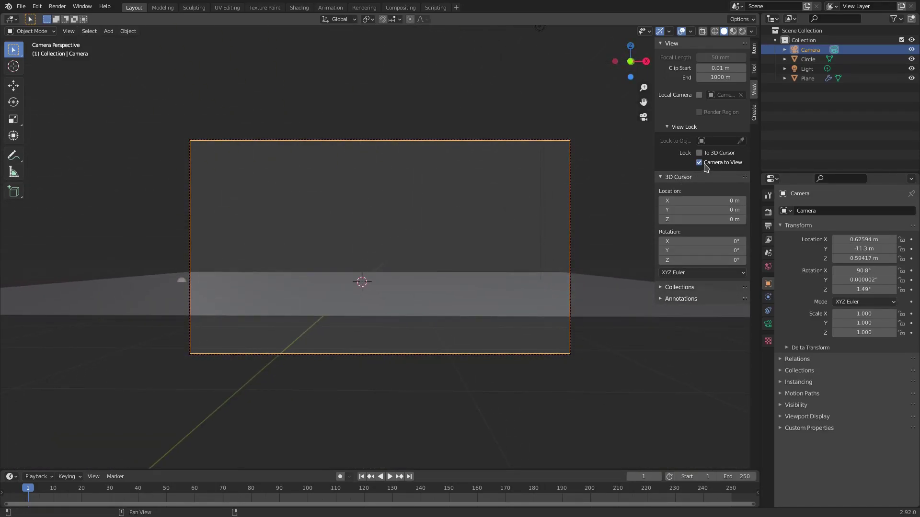
left_click(699, 163)
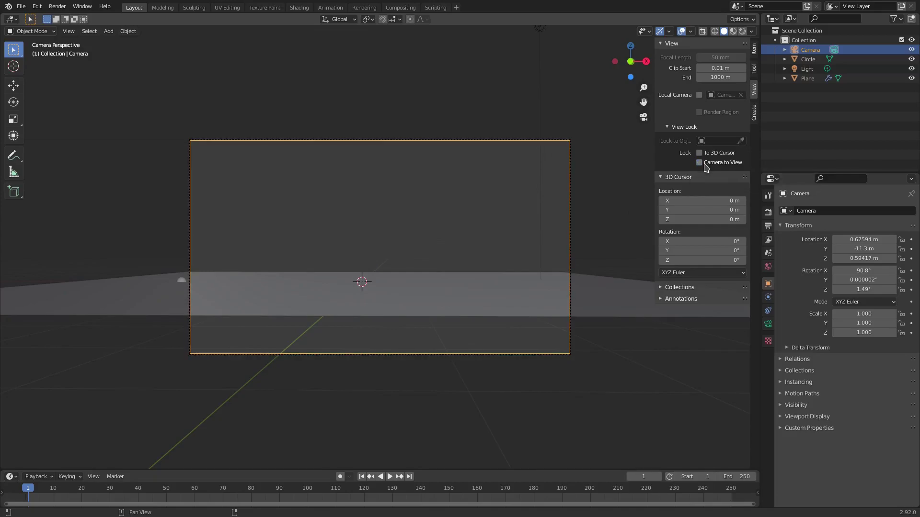
Tilt the particle plane about 11° around the global Y axis
left_click(476, 294)
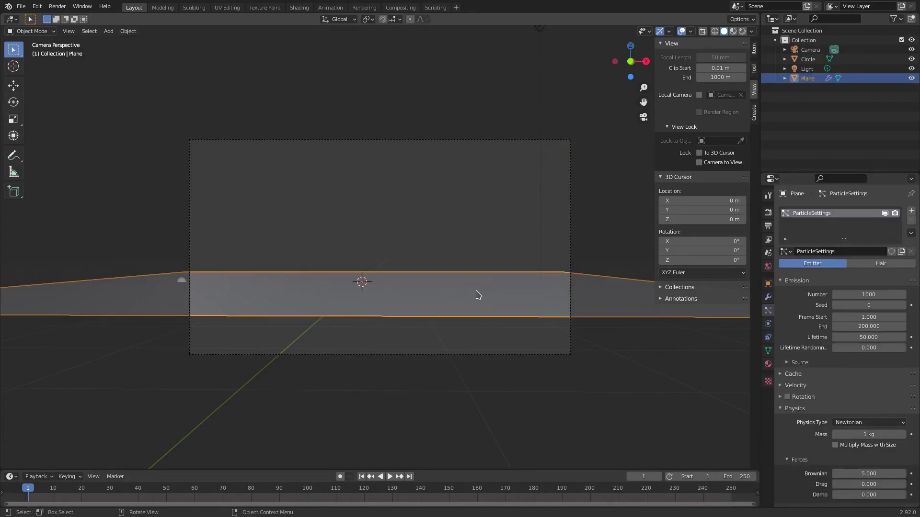
key("r")
key("y")
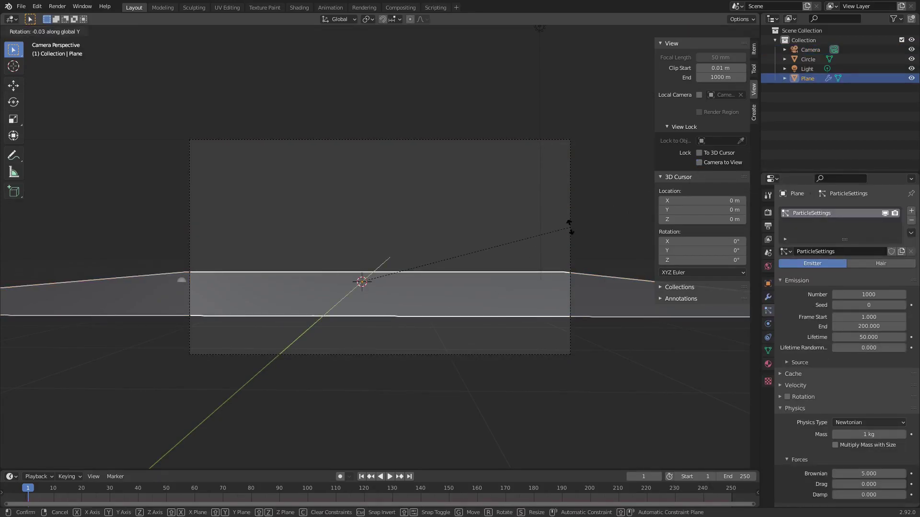
left_click(566, 269)
key("g")
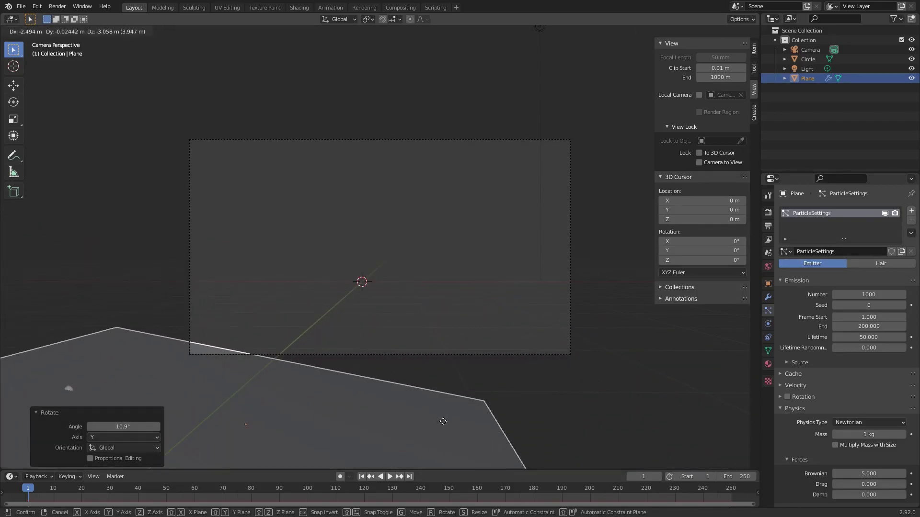
left_click(411, 439)
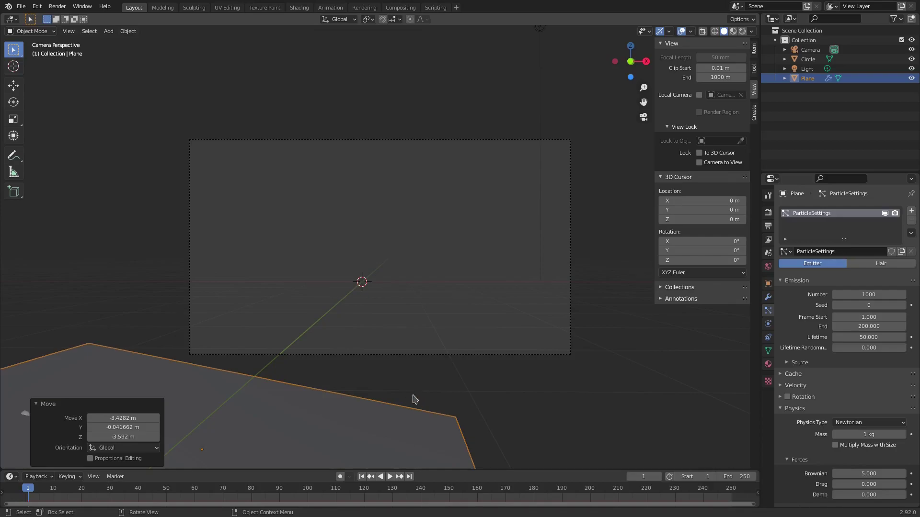
key("ctrl+z")
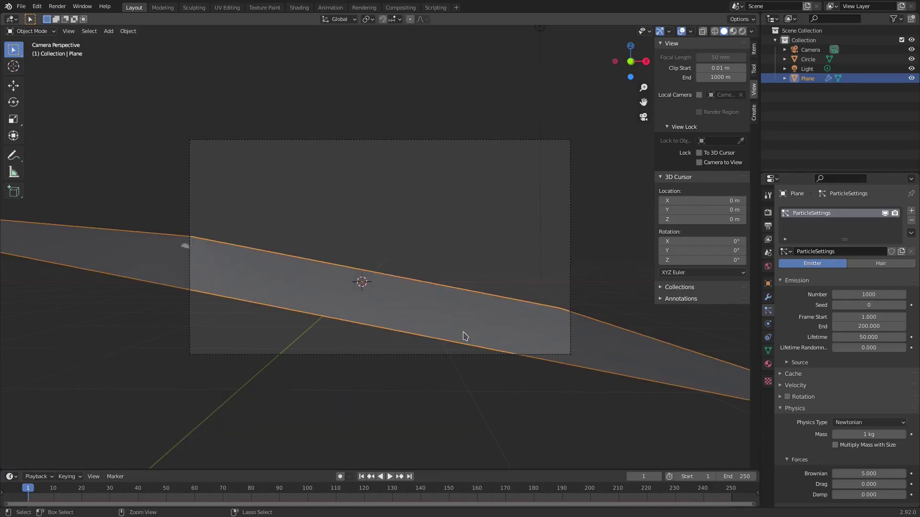
Reframe the camera so the plane sits low in the shot, then unlock it
left_click(699, 162)
middle_click_drag(503, 294, 451, 369)
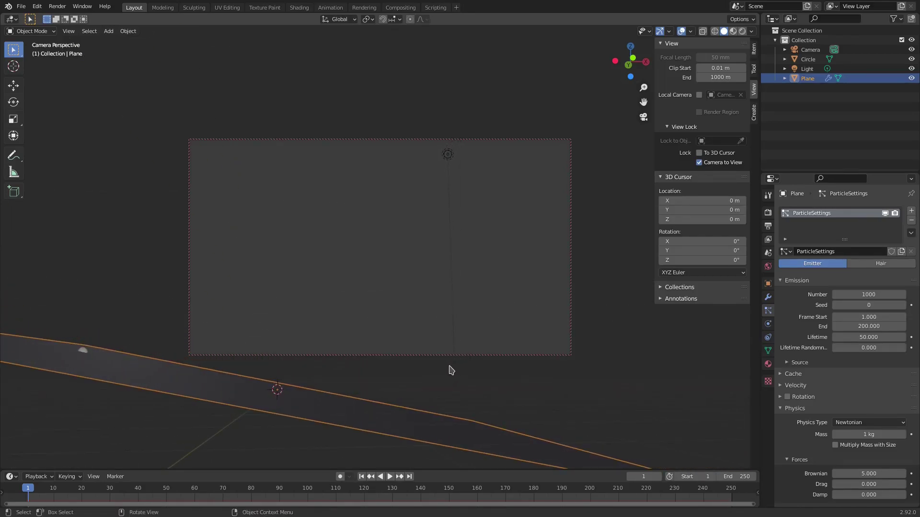
left_click(699, 162)
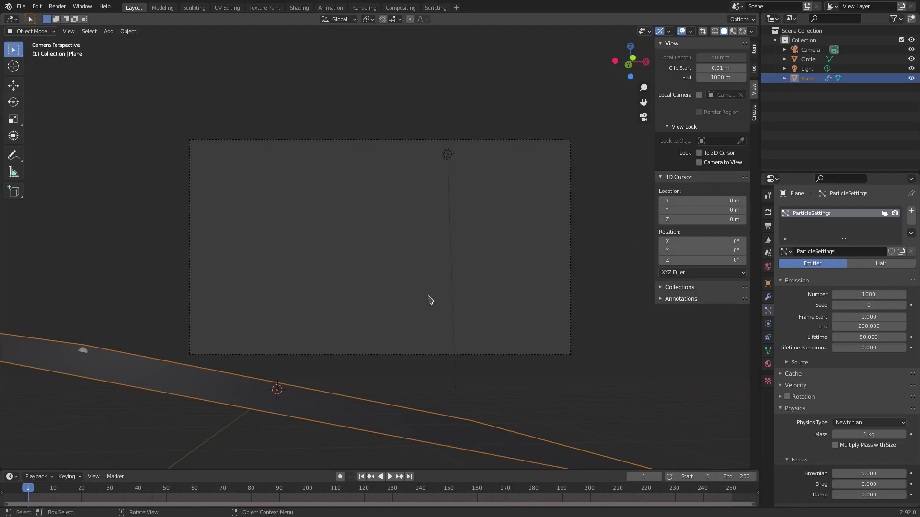
middle_click_drag(427, 300, 450, 305)
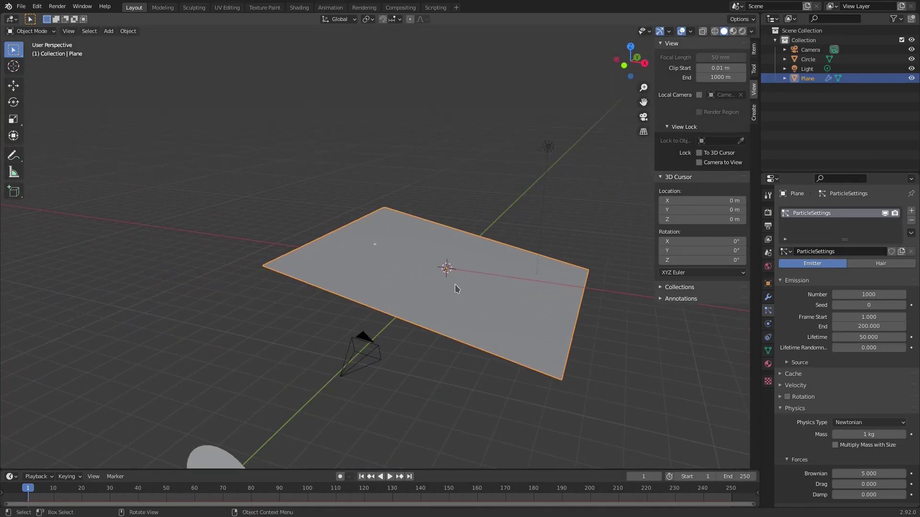
Render the particles as Object, using Circle as the Instance Object
scroll(817, 424, "down", 6)
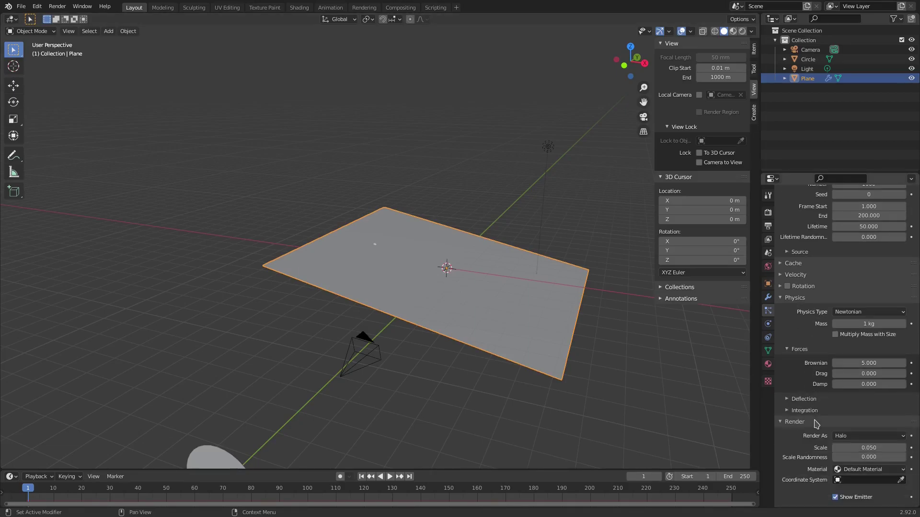
left_click(856, 440)
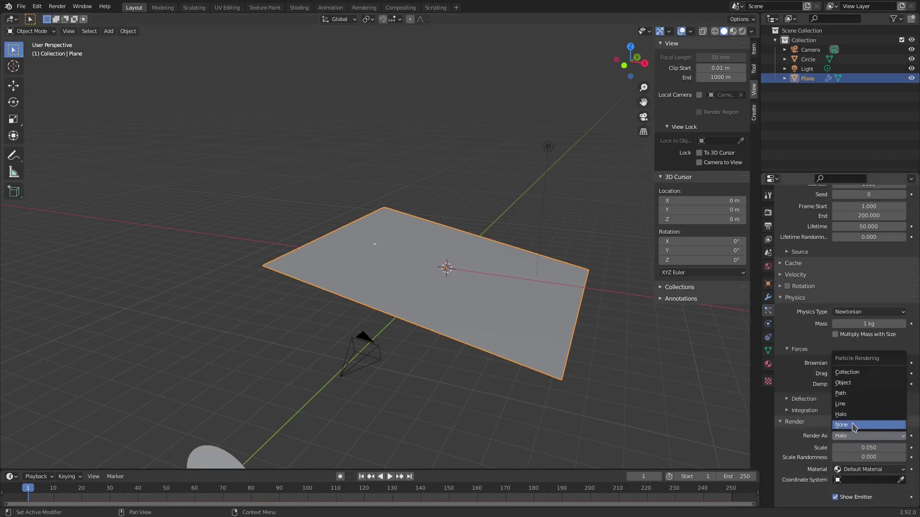
left_click(857, 385)
scroll(858, 386, "down", 4)
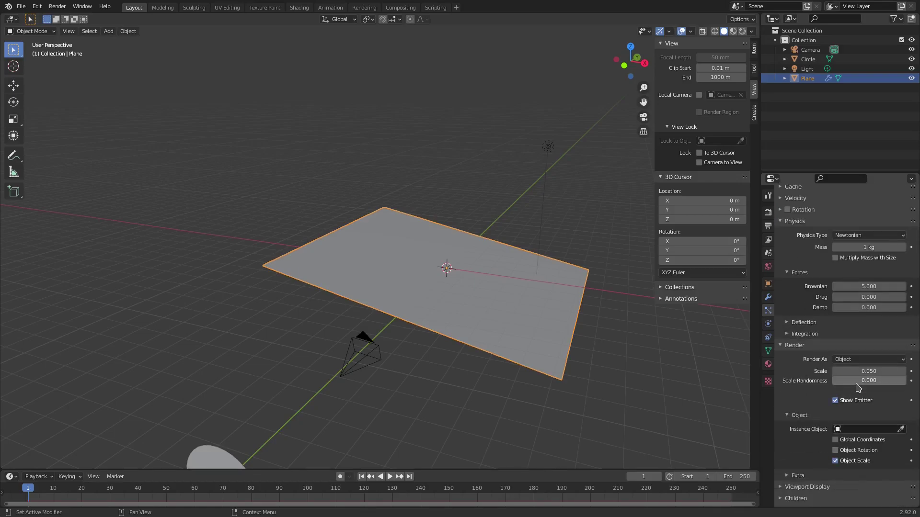
left_click(857, 428)
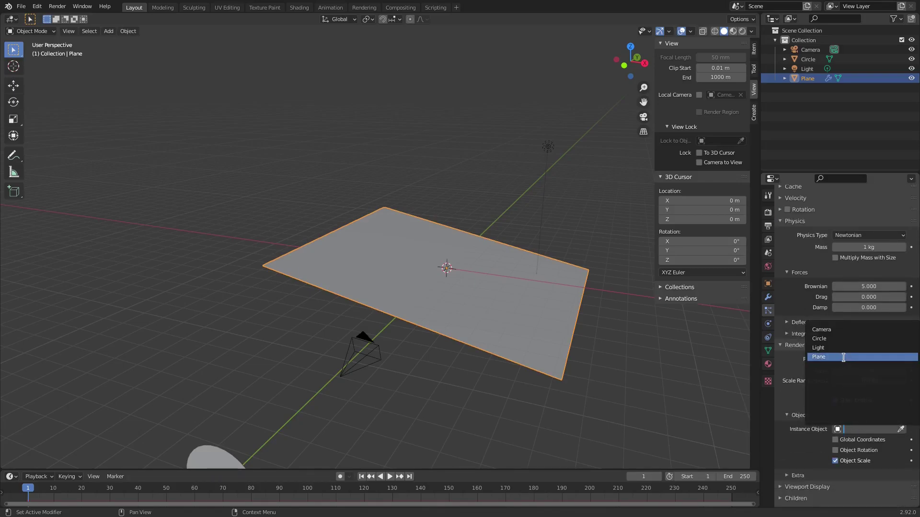
left_click(843, 339)
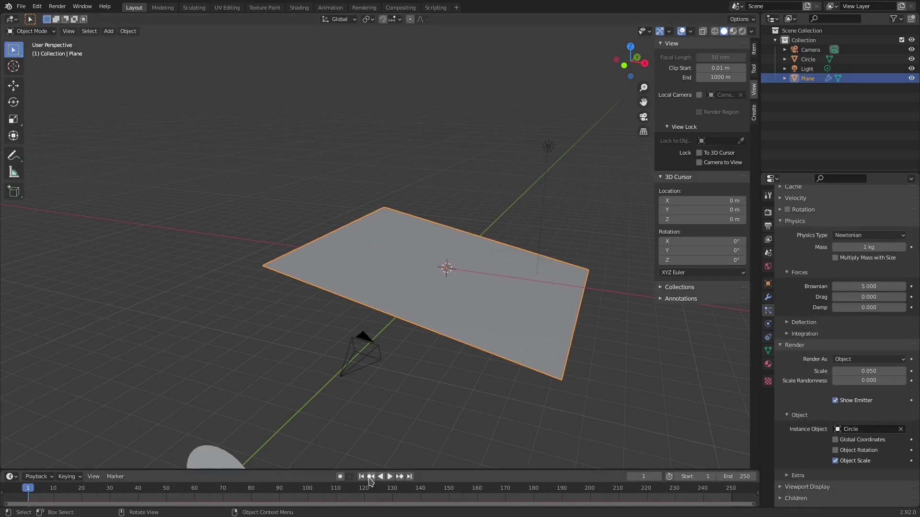
Play the animation to watch Circle particles emit across the plane
left_click(389, 476)
left_click_drag(393, 466, 393, 450)
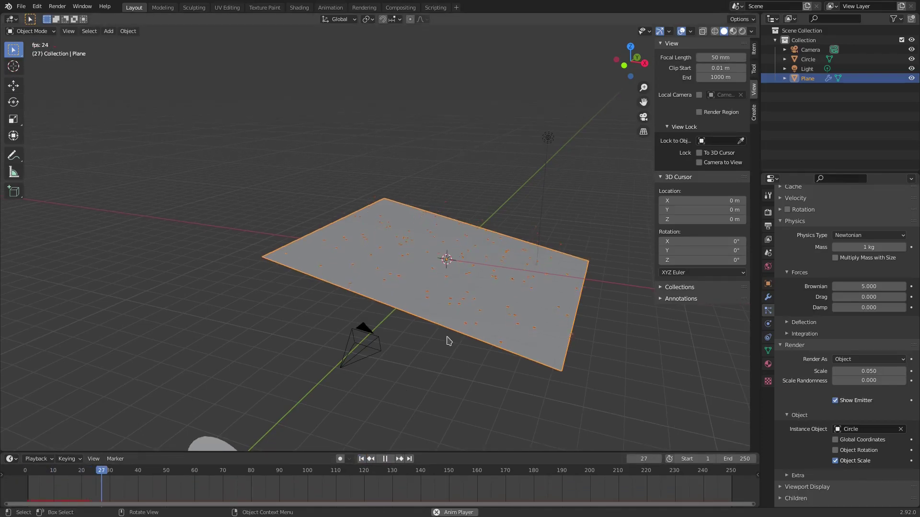
middle_click_drag(447, 339, 482, 328)
scroll(482, 328, "up", 3)
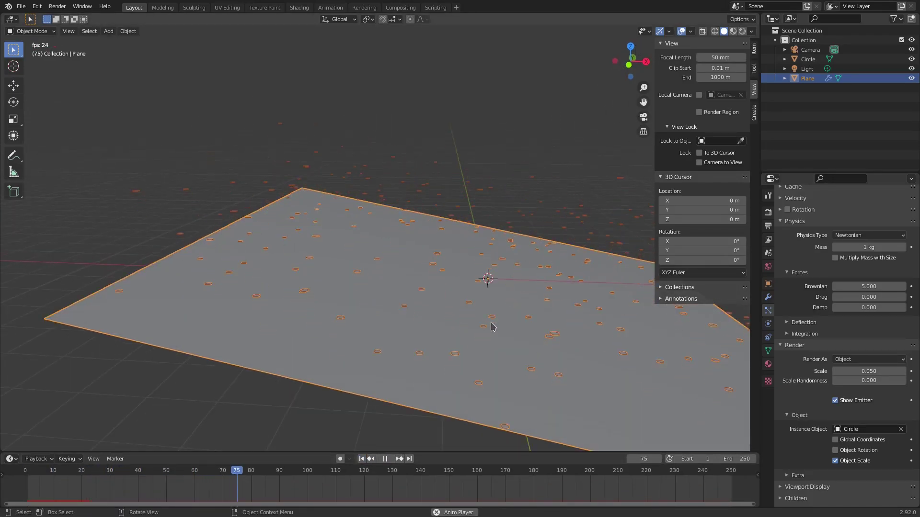
scroll(810, 412, "down", 3)
left_click(808, 424)
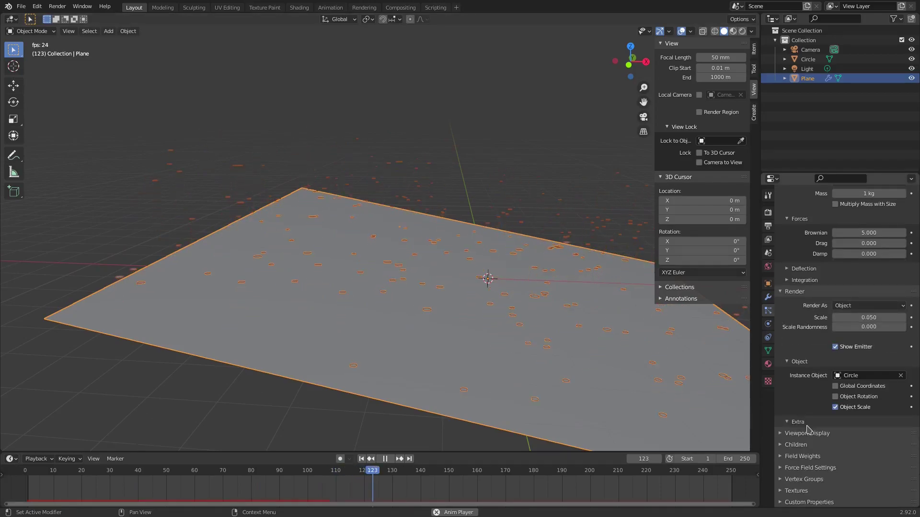
left_click(808, 424)
left_click(810, 434)
scroll(807, 437, "down", 4)
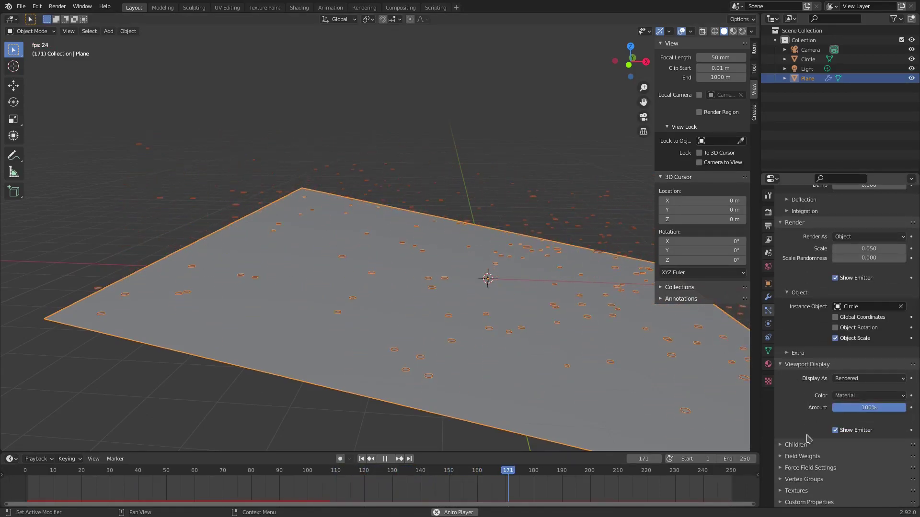
Enable Object Rotation for the Circle instances and set particle Lifetime to 250 frames
left_click(808, 364)
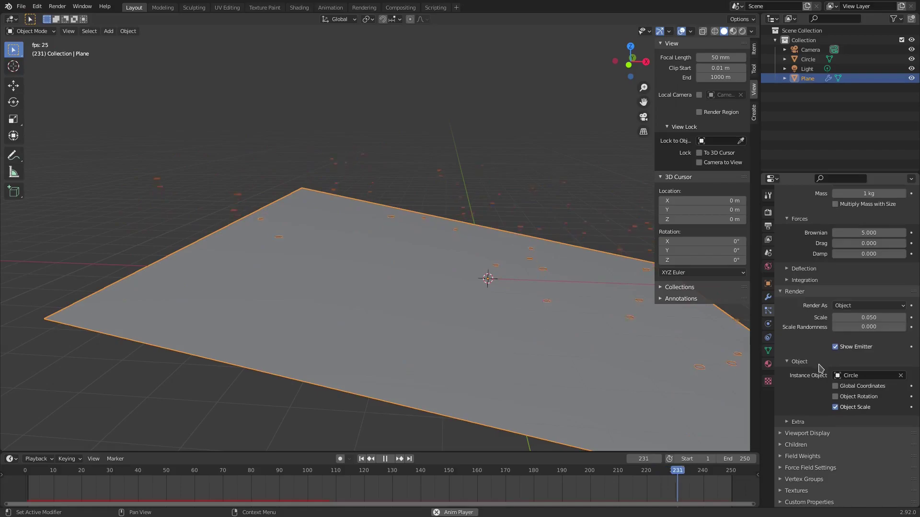
left_click(861, 398)
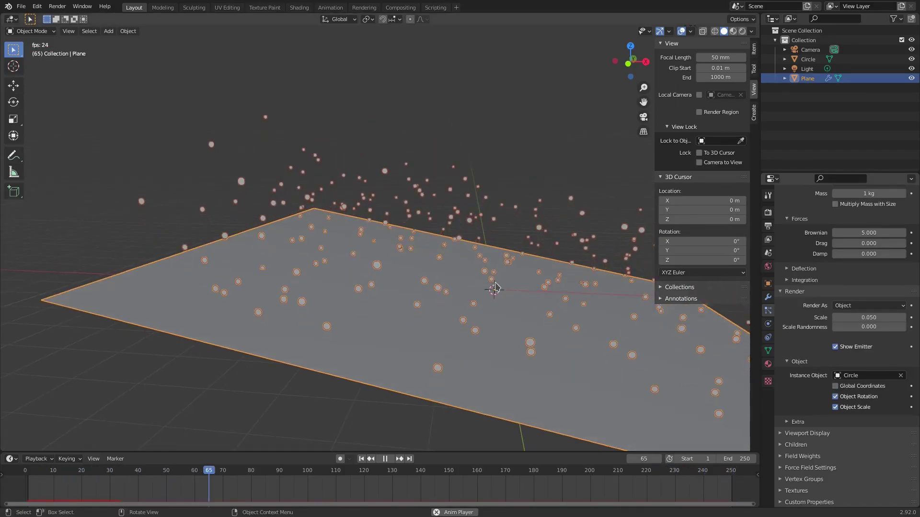
scroll(861, 287, "up", 10)
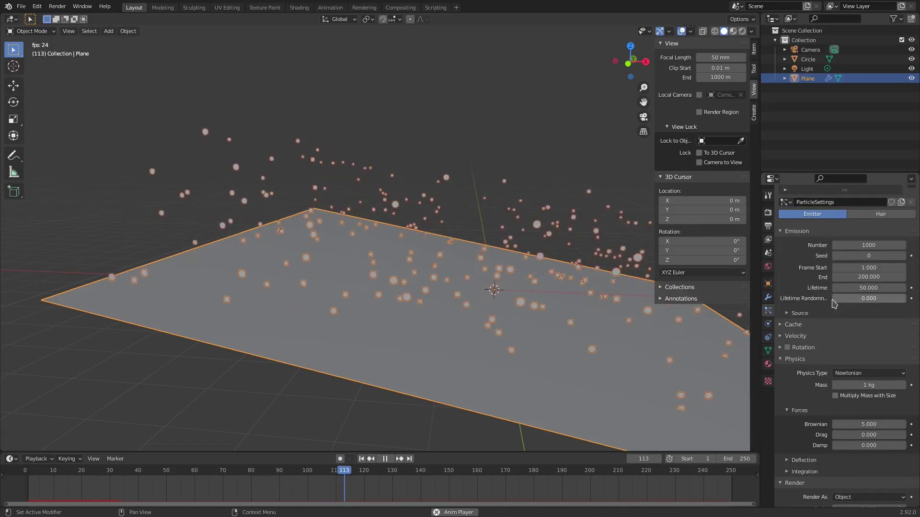
middle_click_drag(522, 240, 512, 221)
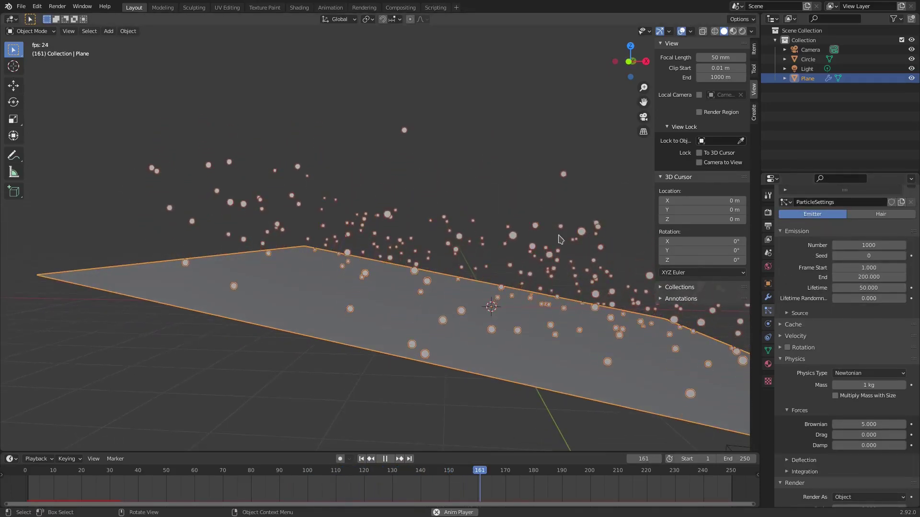
left_click(882, 291)
type("25")
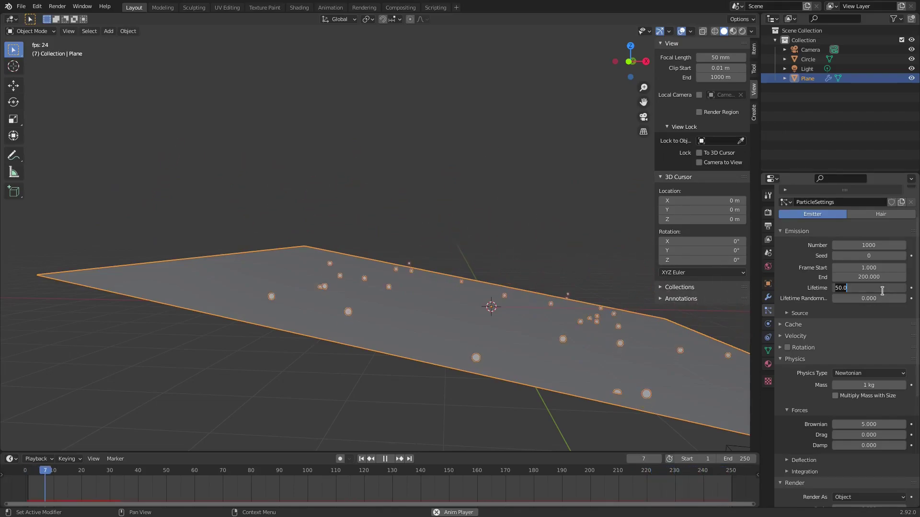
type("0")
key("Return")
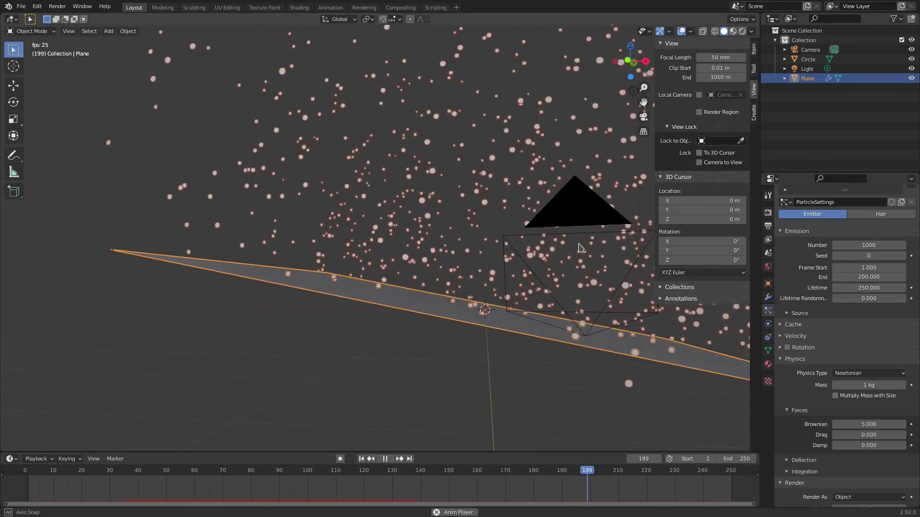
scroll(860, 372, "down", 4)
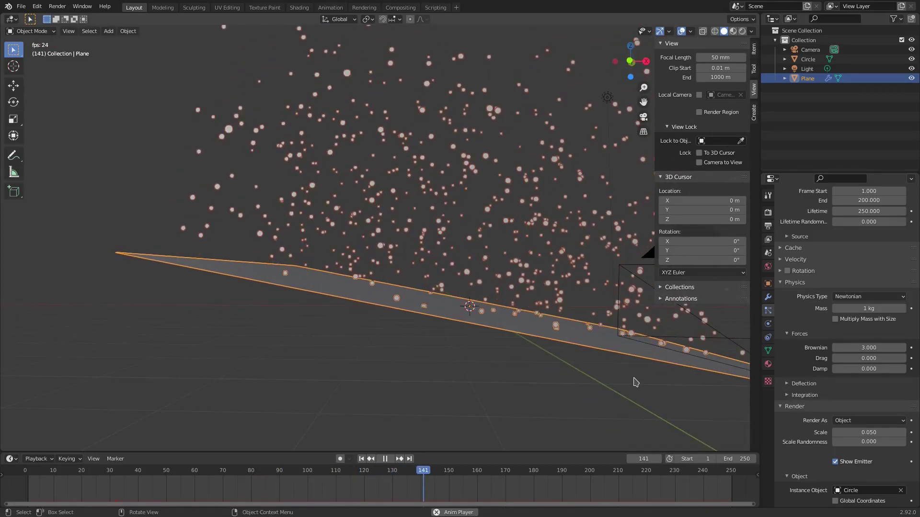
Set particle scale randomness to 0.635, view through the camera, and hide the sidebar
left_click_drag(869, 433, 906, 433)
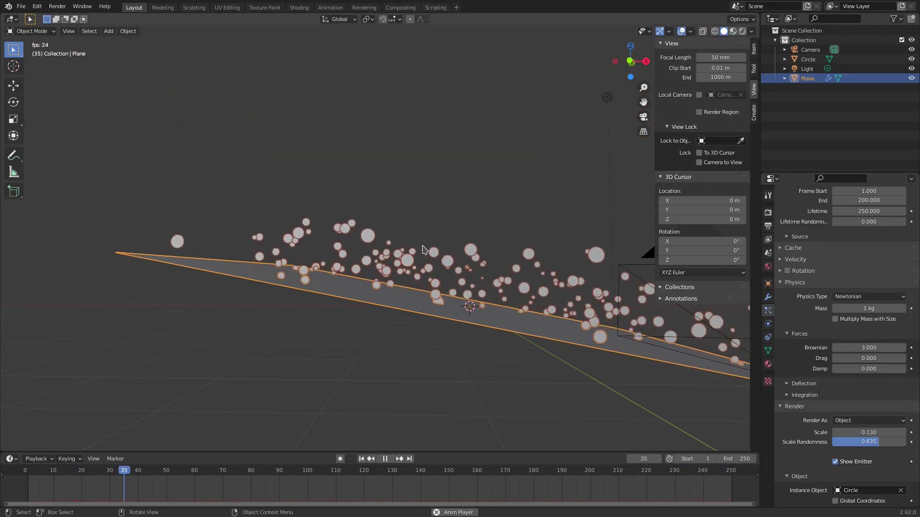
key("KP_0")
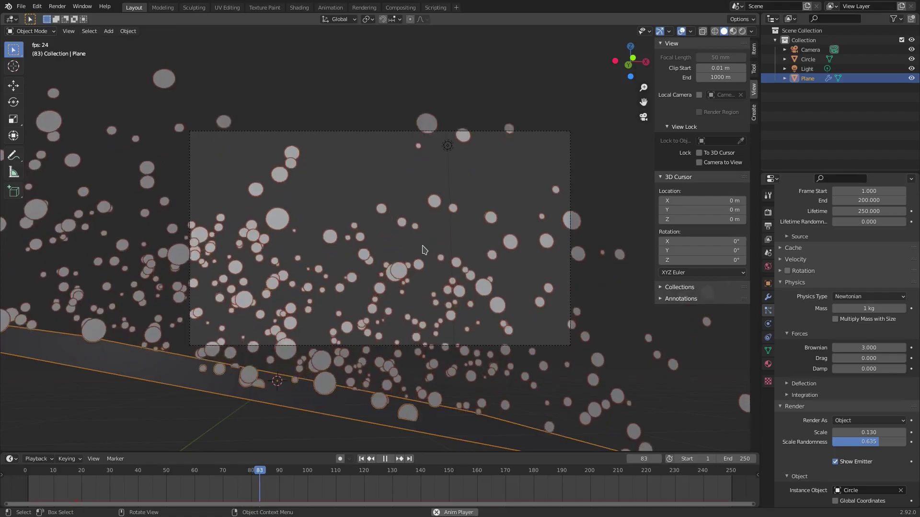
scroll(422, 278, "up", 1)
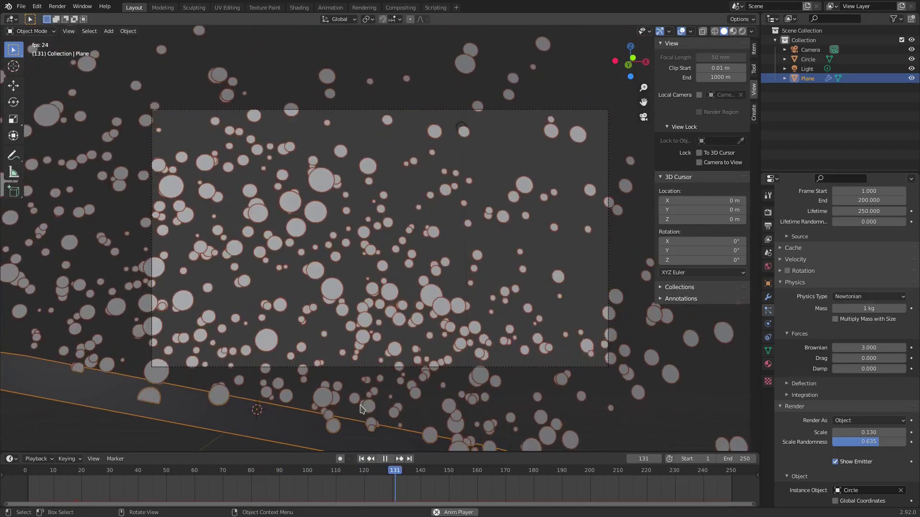
key("shift+Left")
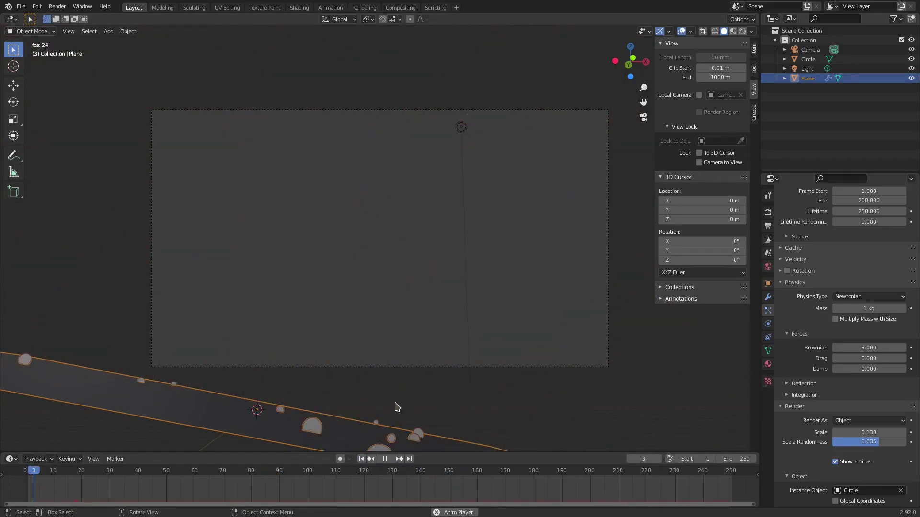
scroll(442, 315, "up", 1)
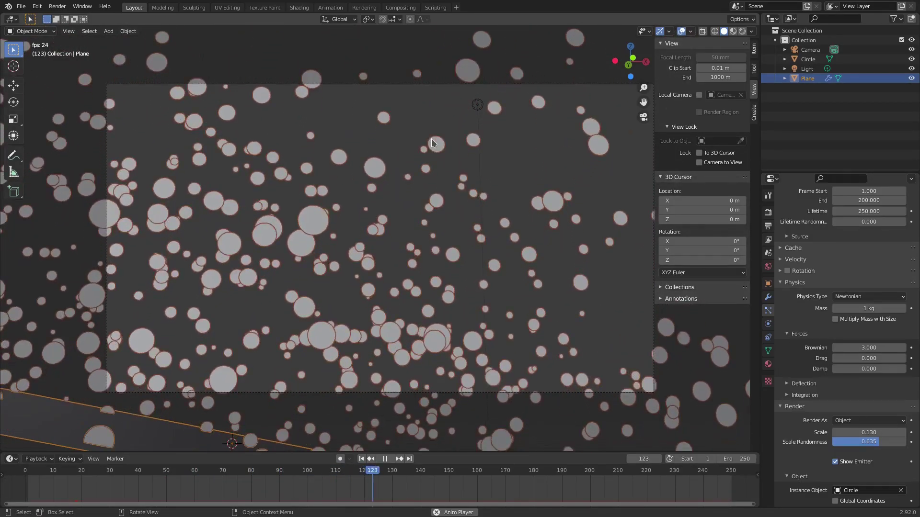
key("n")
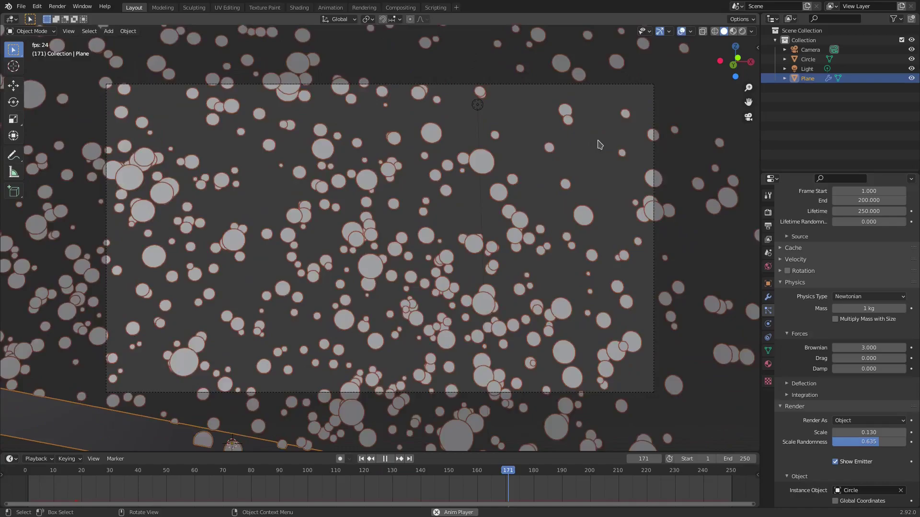
Set the world colour to black and preview it in Rendered shading
left_click(768, 266)
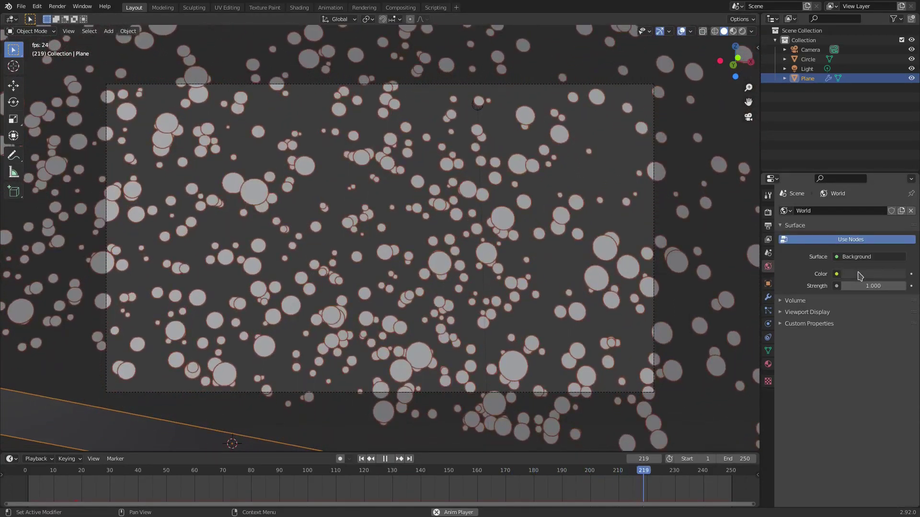
left_click(861, 275)
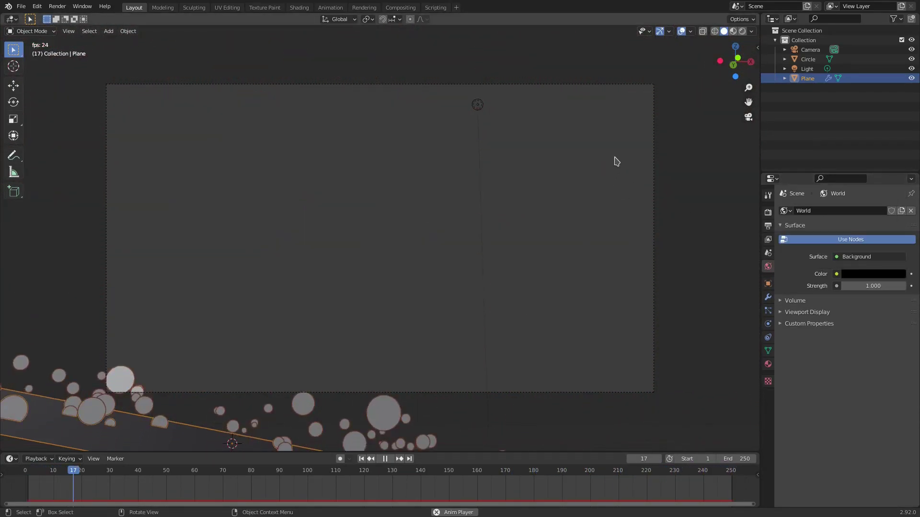
left_click(743, 32)
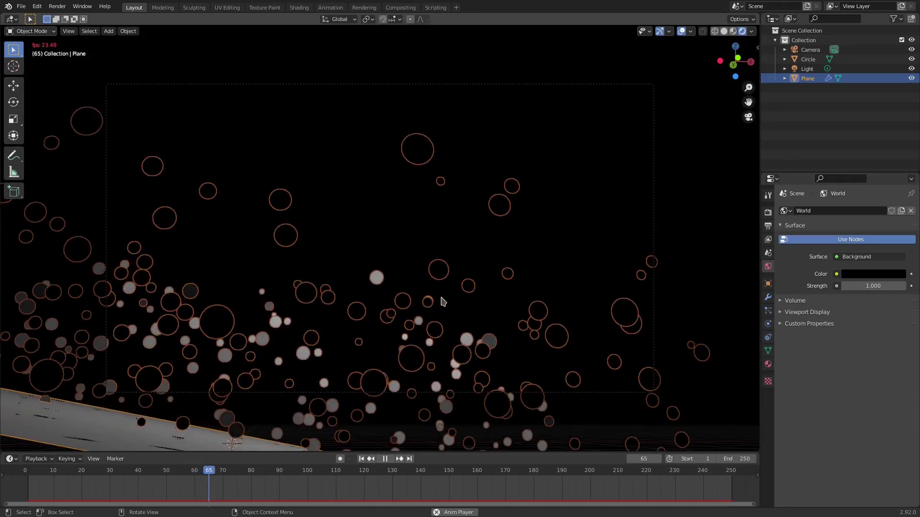
left_click(448, 325)
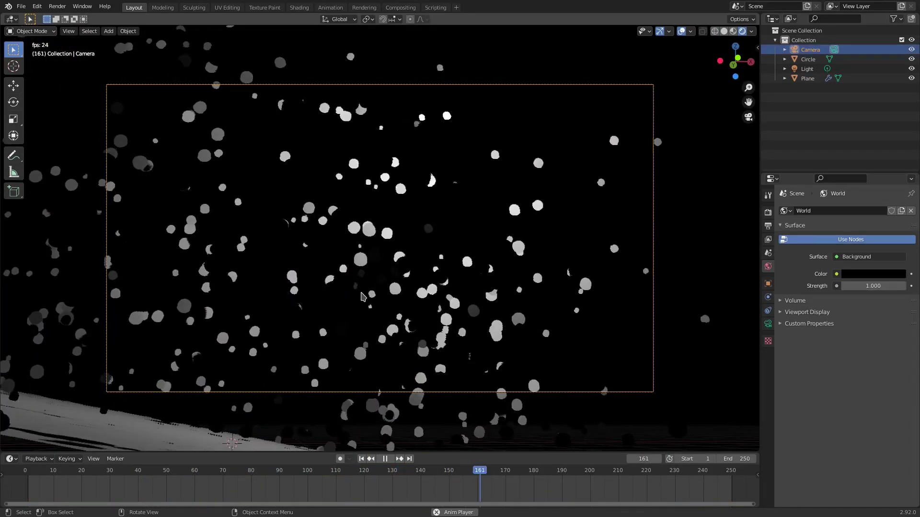
Duplicate the Light as Light.001 and place the copy among the particles
left_click(726, 35)
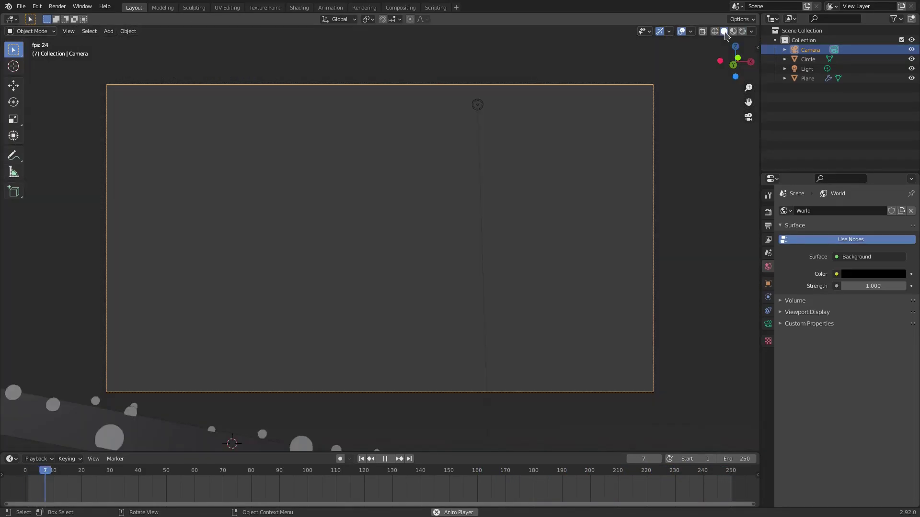
left_click(743, 32)
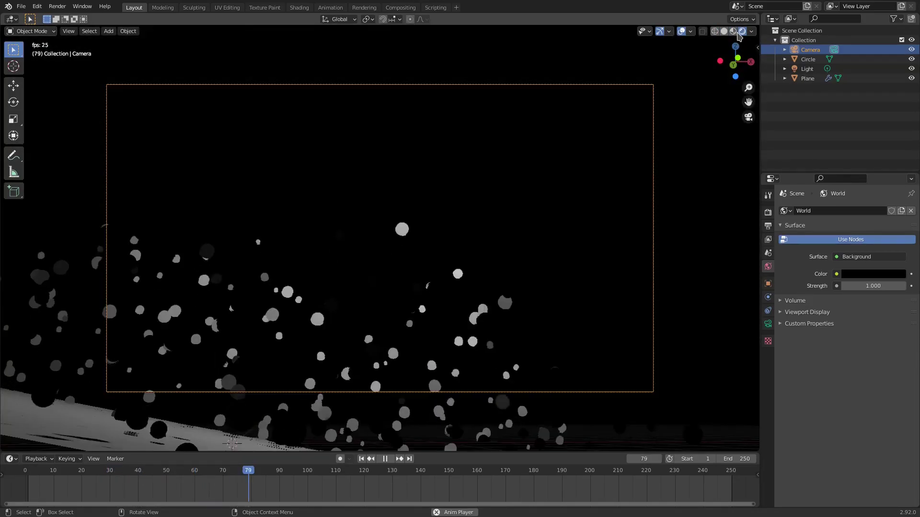
left_click(724, 31)
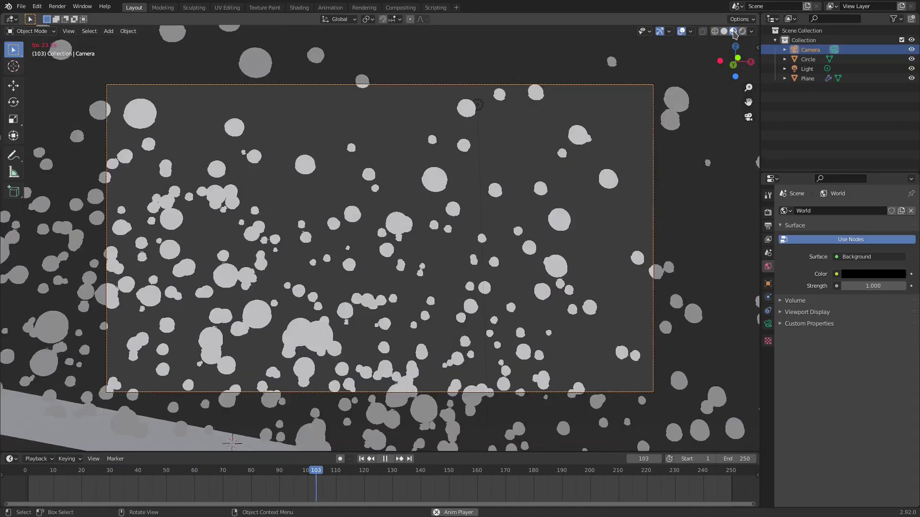
mouse_move(651, 156)
middle_mouse_down()
mouse_move(616, 182)
mouse_move(587, 115)
mouse_move(639, 174)
mouse_move(633, 170)
middle_mouse_up()
left_click(537, 80)
scroll(639, 173, "down", 3)
key("shift+d")
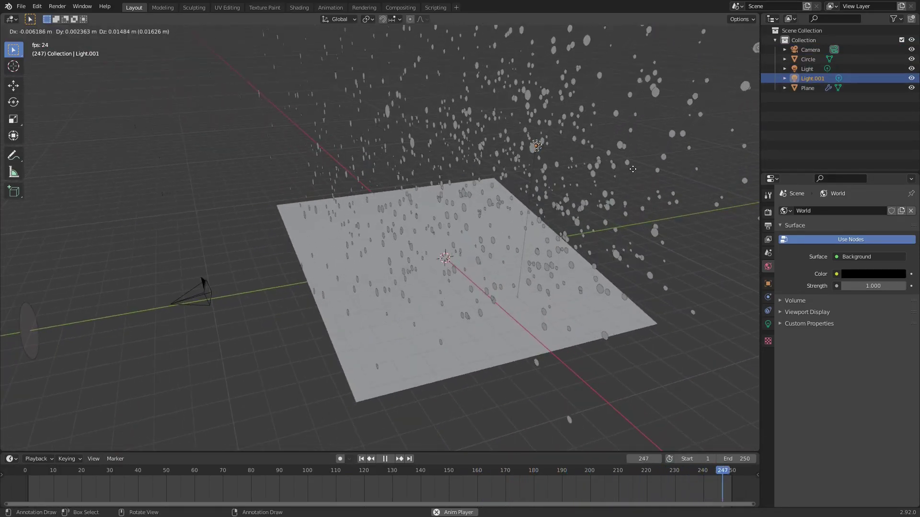
left_click(401, 122)
middle_click_drag(402, 123, 483, 135)
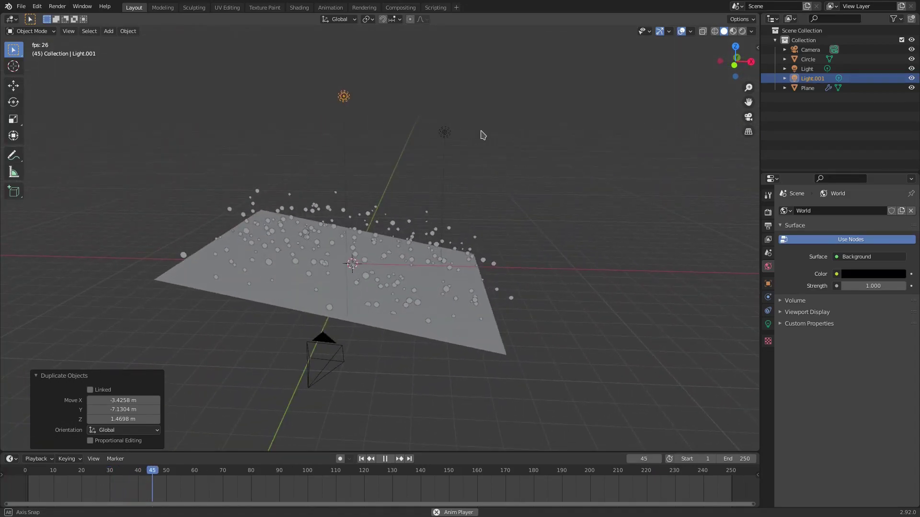
middle_click_drag(395, 141, 313, 143)
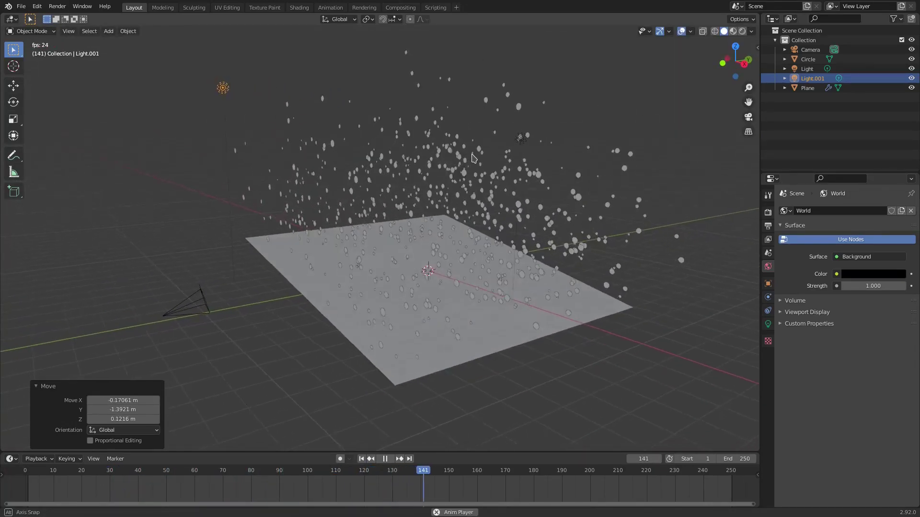
Reposition Light.001 above the particles and check the rendered camera view
key("KP_0")
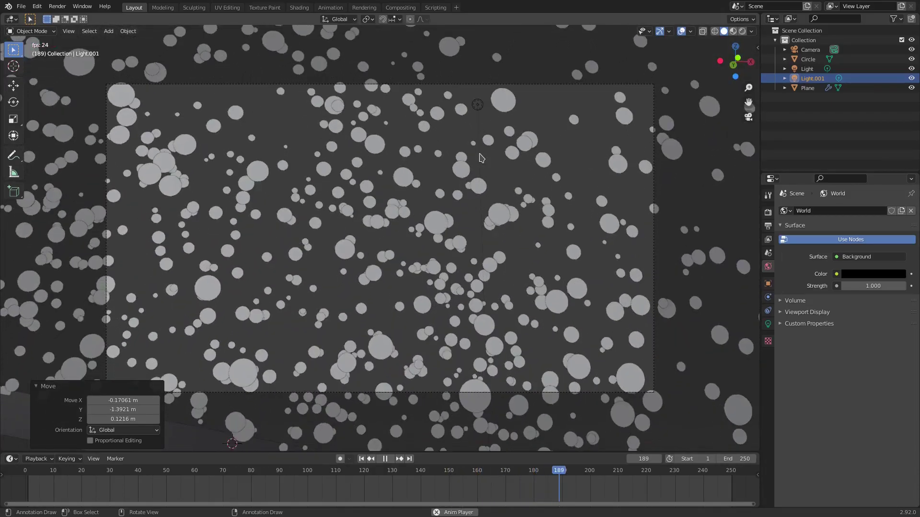
left_click(743, 32)
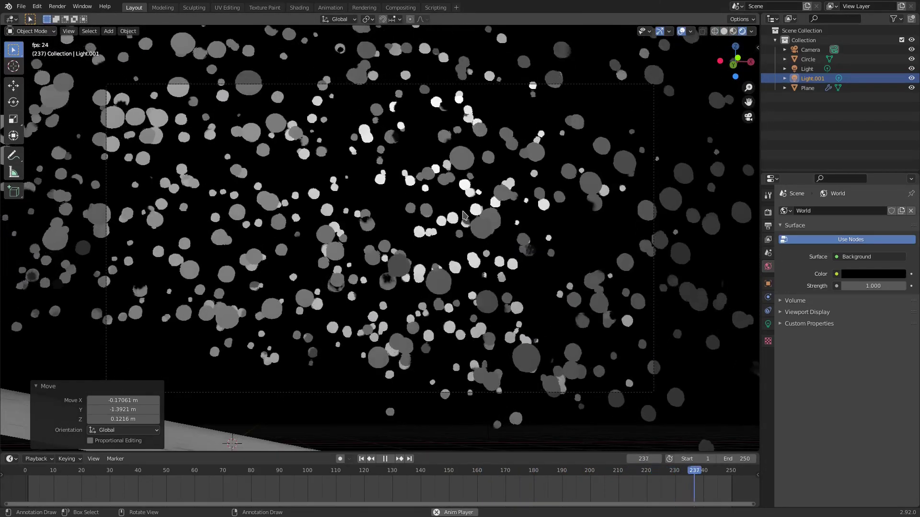
left_click_drag(735, 40, 735, 46)
left_click(724, 31)
middle_click_drag(671, 96, 445, 185)
left_click(527, 186)
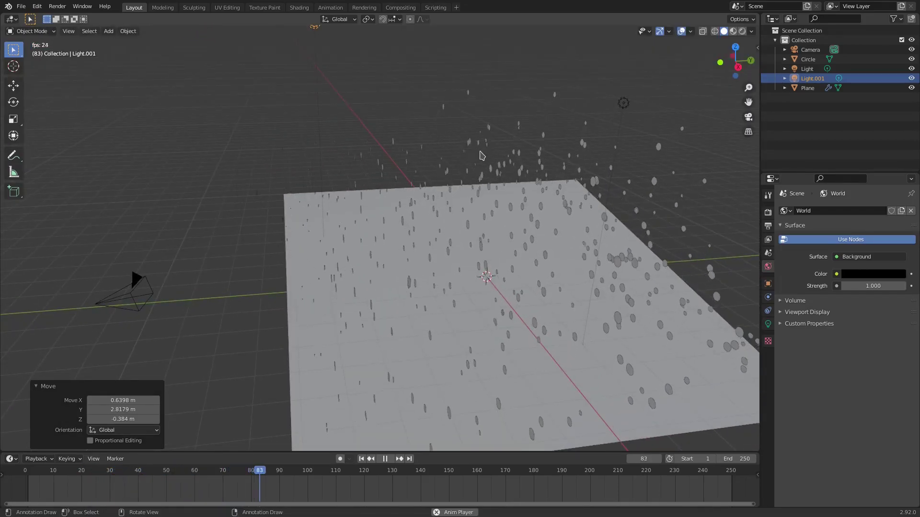
middle_click_drag(528, 186, 388, 85)
key("z")
left_click(388, 85)
key("KP_0")
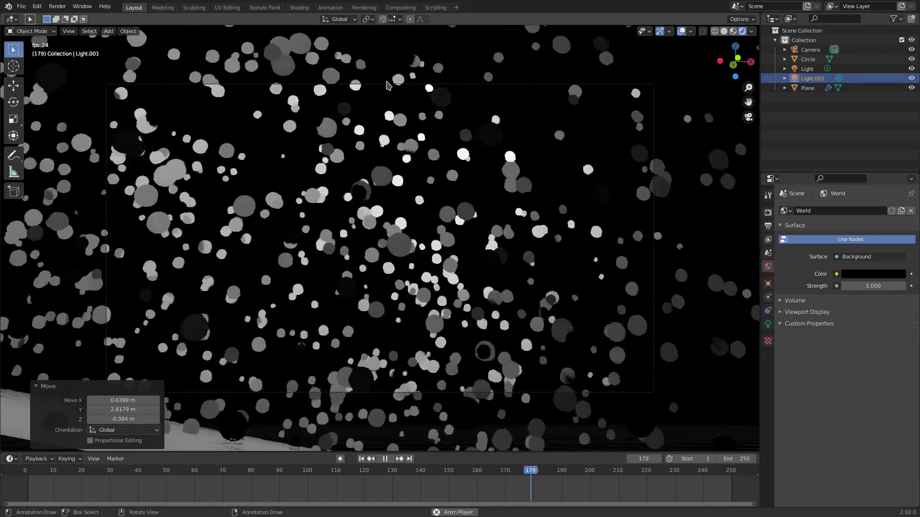
Review the Light.001 and Light data settings, then select the Camera for its lens settings
left_click(768, 324)
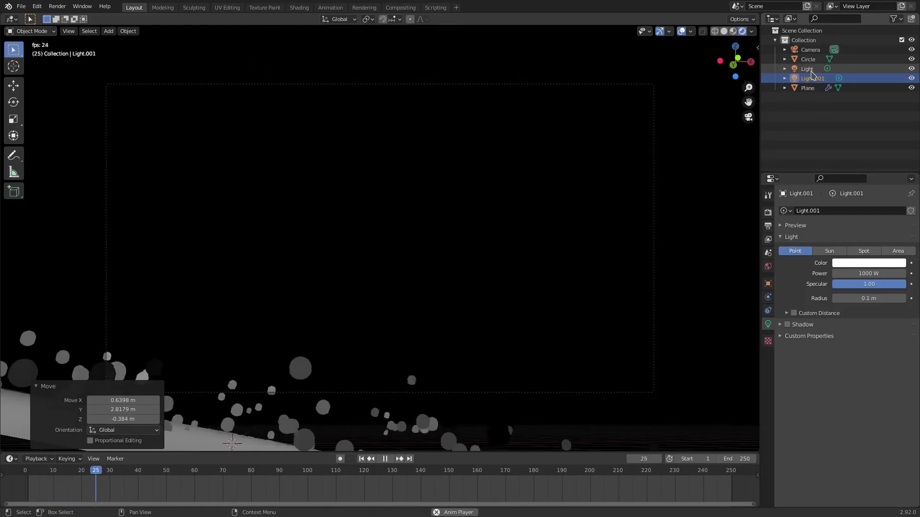
left_click(808, 69)
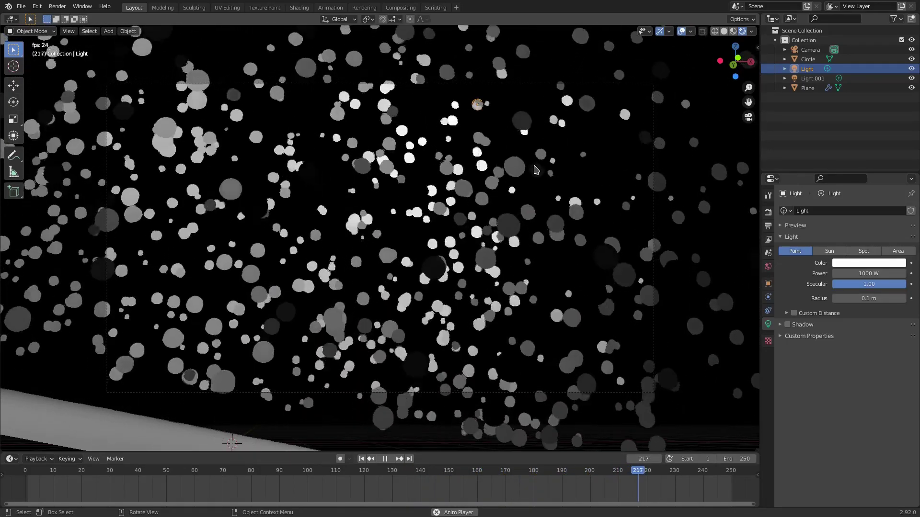
left_click(655, 154)
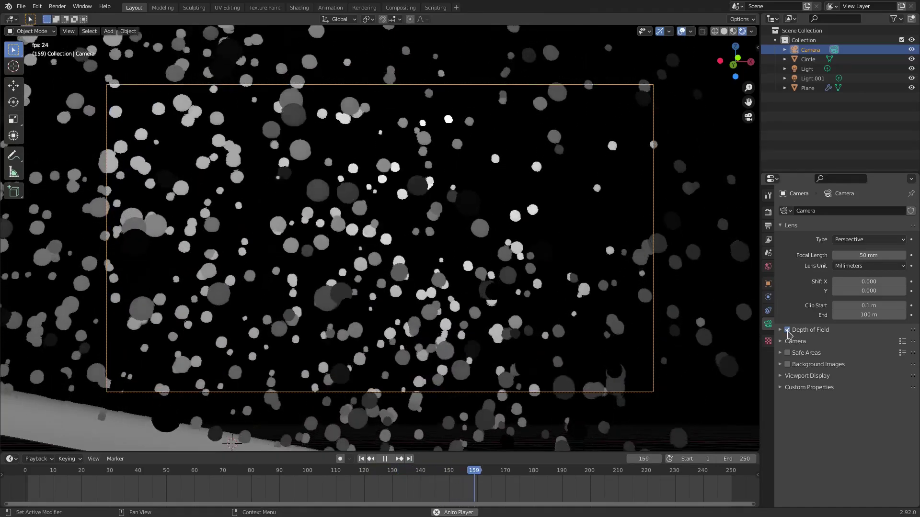
Enable the camera's depth of field and lower the F-Stop to 0.1
left_click(787, 330)
left_click(780, 330)
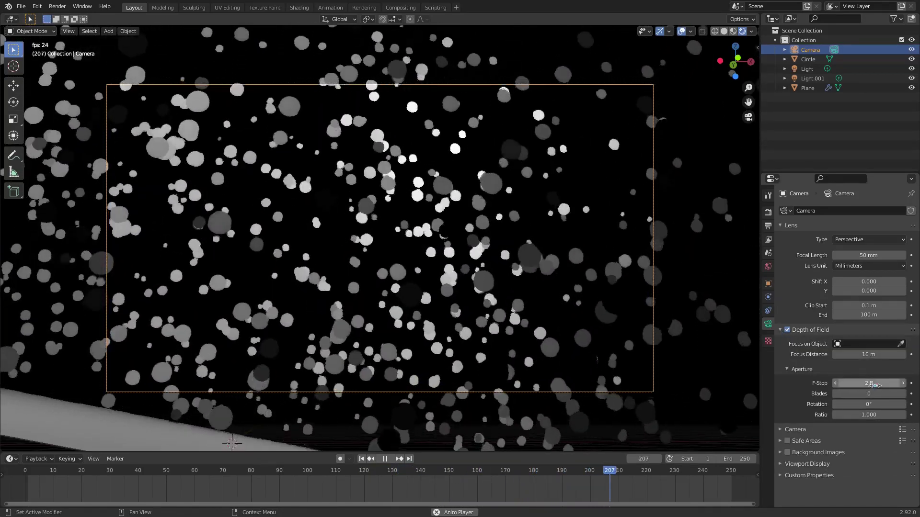
left_click_drag(869, 383, 843, 383)
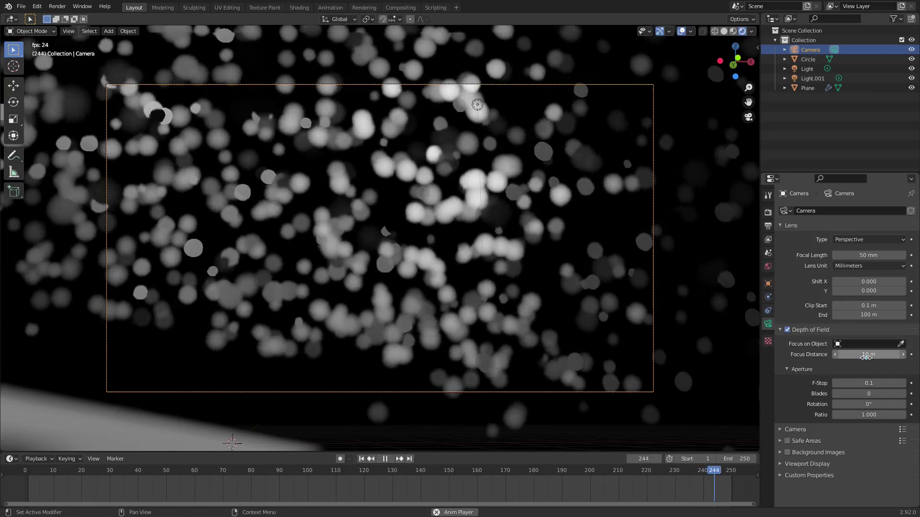
Set the camera's focus distance to 6 m
left_click_drag(869, 348, 865, 349)
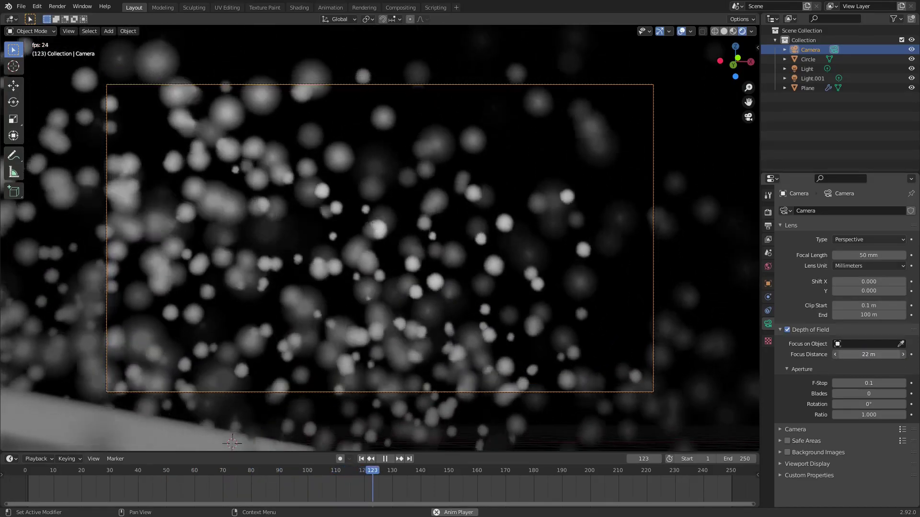
left_click_drag(884, 354, 877, 355)
left_click(879, 355)
type("6")
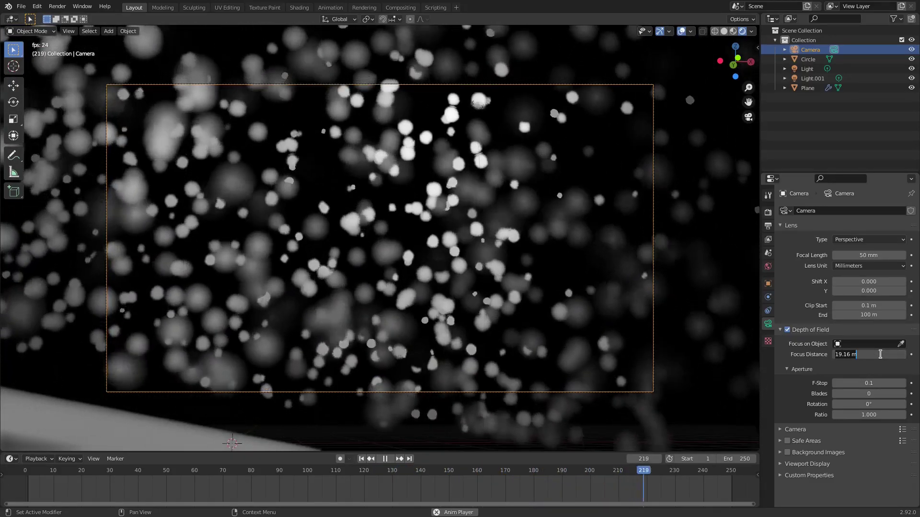
key("Return")
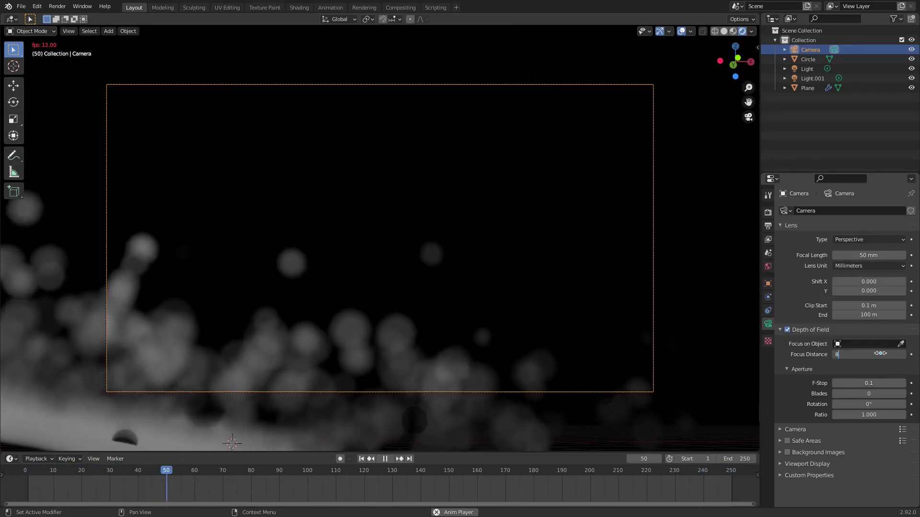
Enlarge the plane's emitted particles to scale 0.270
left_click(479, 409)
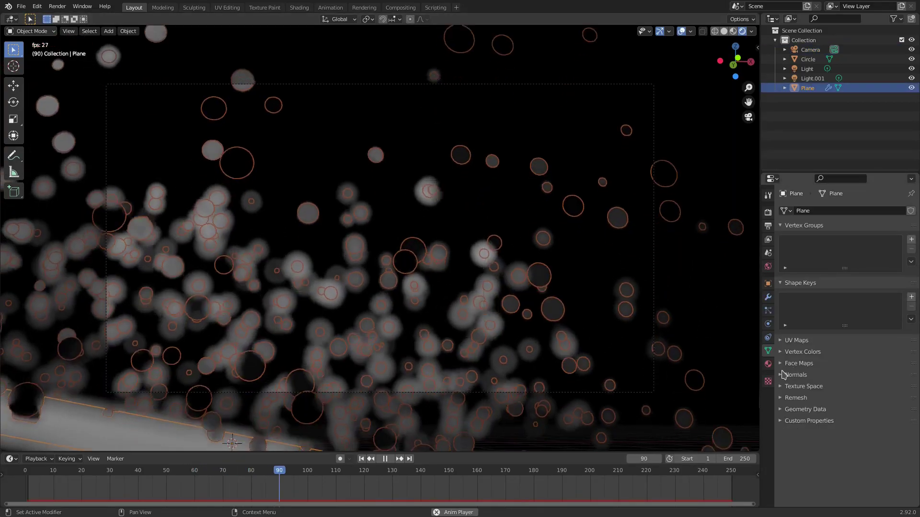
left_click(768, 366)
left_click(768, 311)
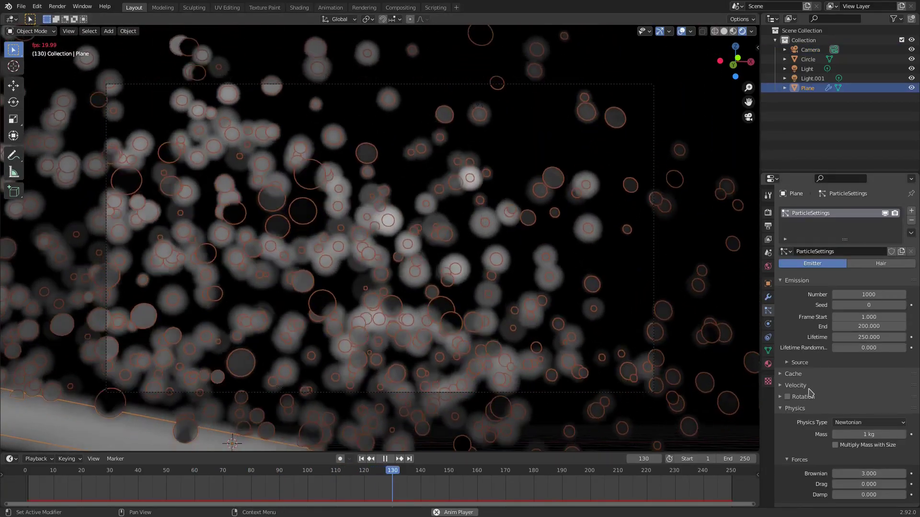
scroll(843, 383, "down", 12)
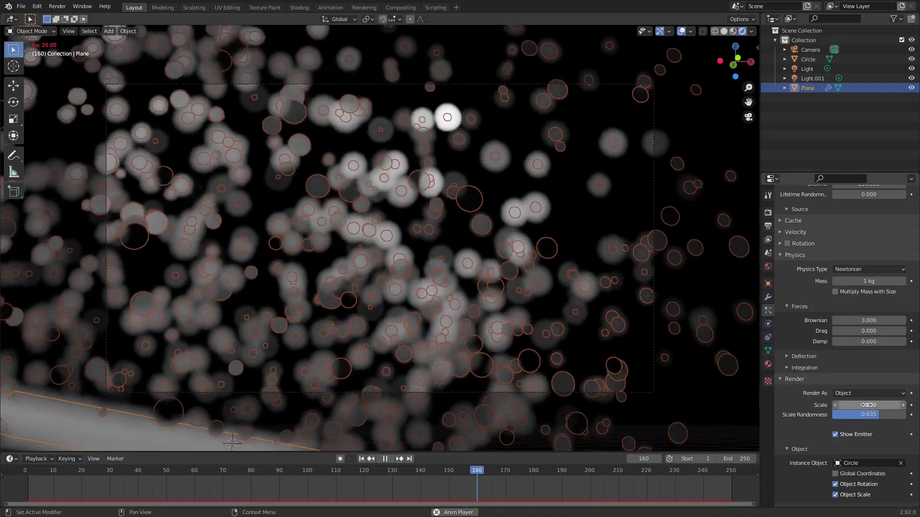
left_click_drag(868, 405, 888, 405)
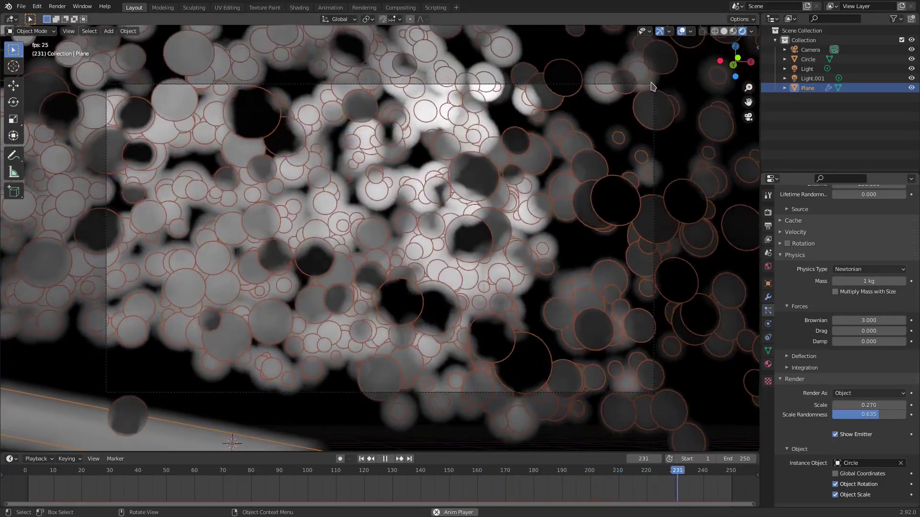
Select the Plane, view it through the camera and show its empty material settings
left_click(653, 85)
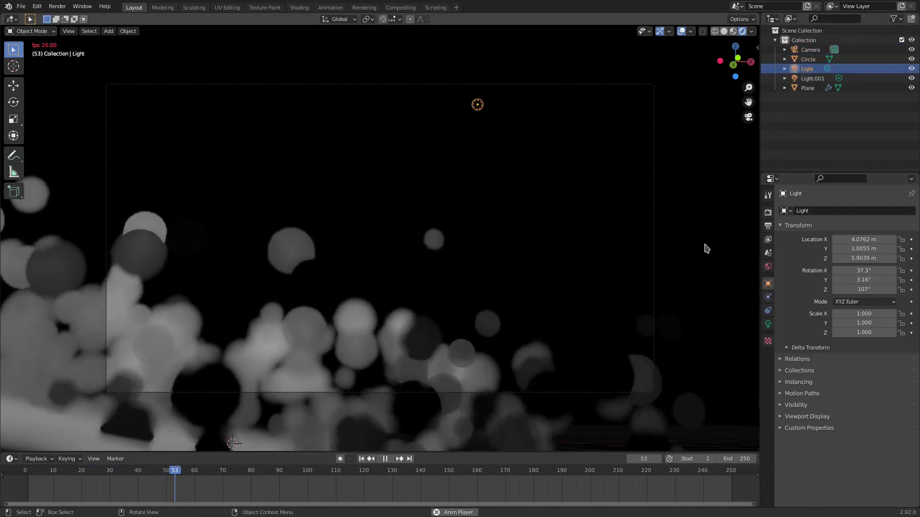
middle_click_drag(705, 249, 624, 286)
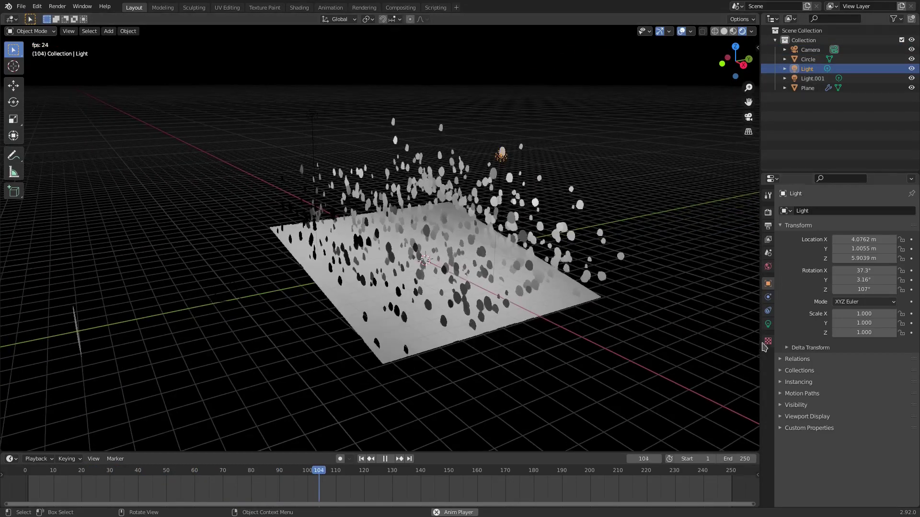
left_click(769, 325)
left_click(637, 284)
key("KP_0")
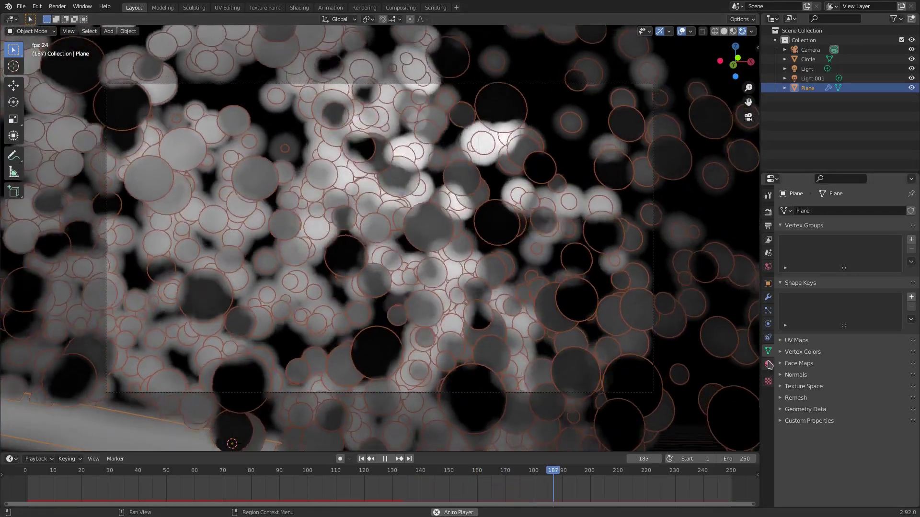
left_click(768, 364)
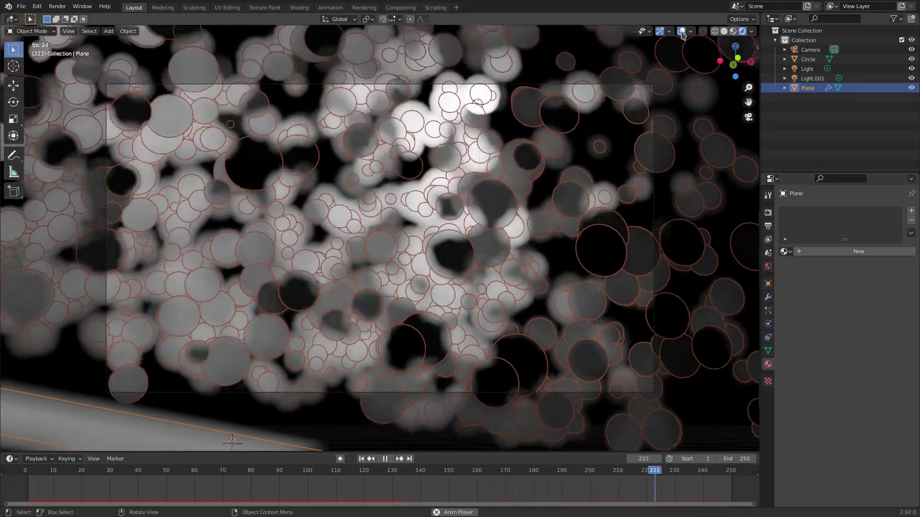
Hide overlays, assign the existing 'Material' to the plane and make it fully metallic
left_click(681, 31)
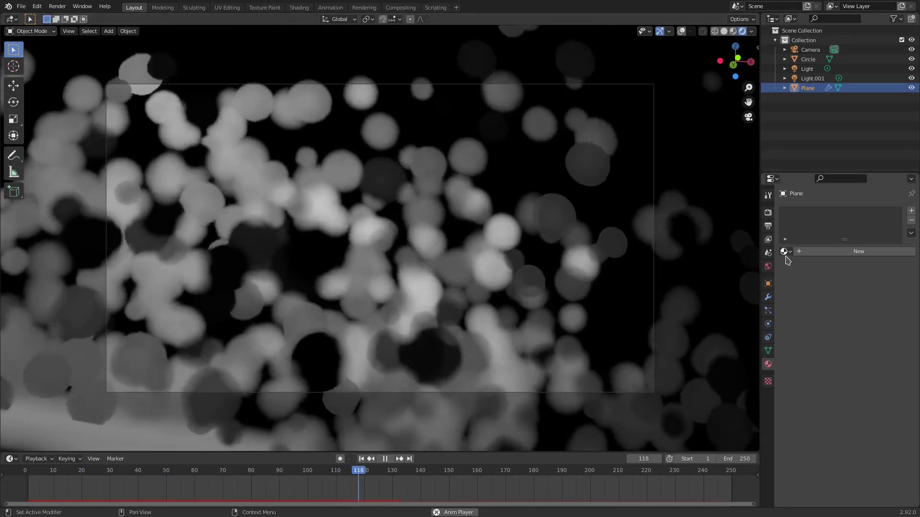
left_click(786, 251)
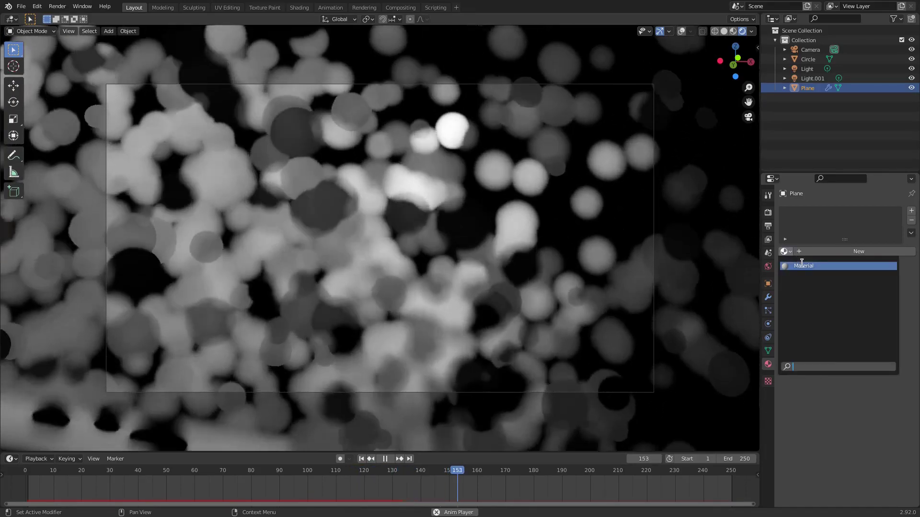
left_click(804, 266)
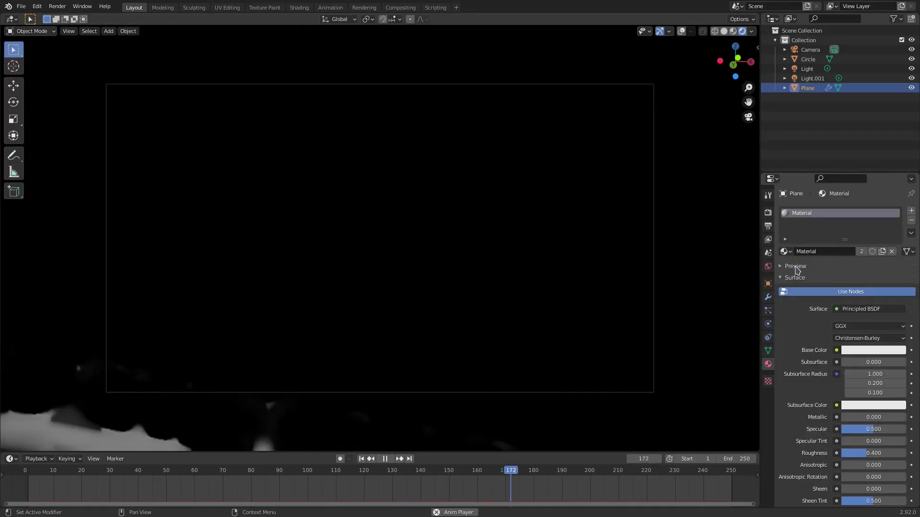
scroll(838, 345, "down", 3)
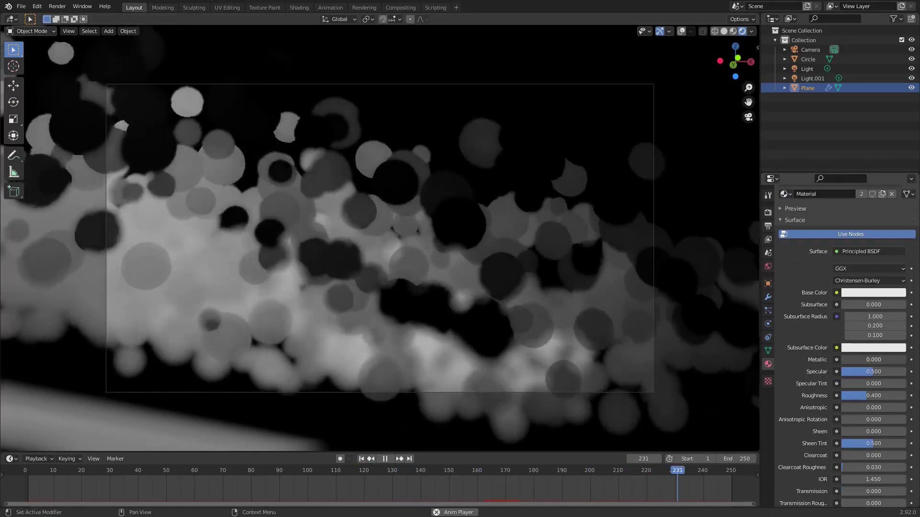
left_click_drag(858, 359, 908, 362)
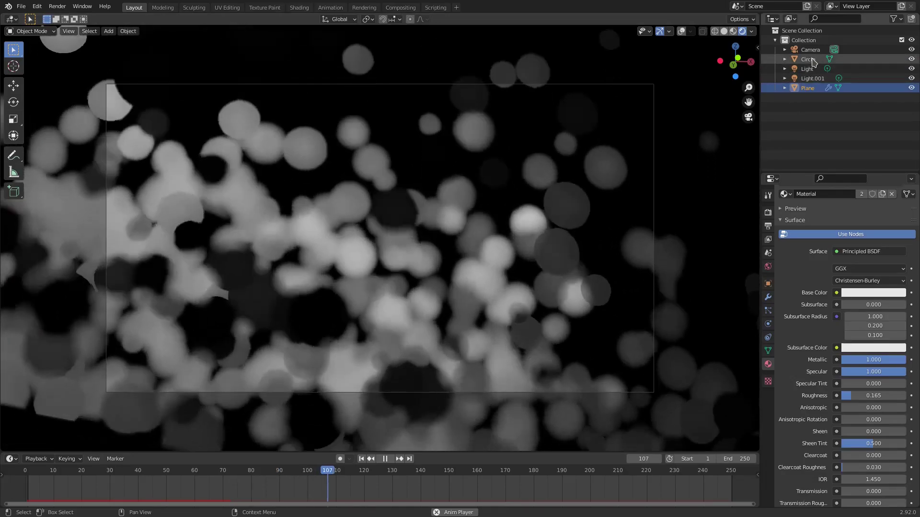
Give the Circle particle object the same 'Material'
left_click(809, 59)
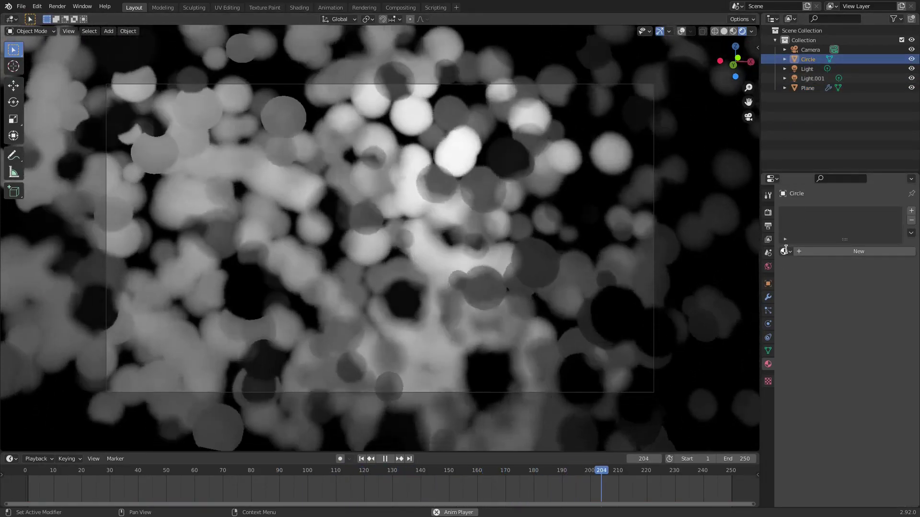
left_click(785, 252)
left_click(800, 265)
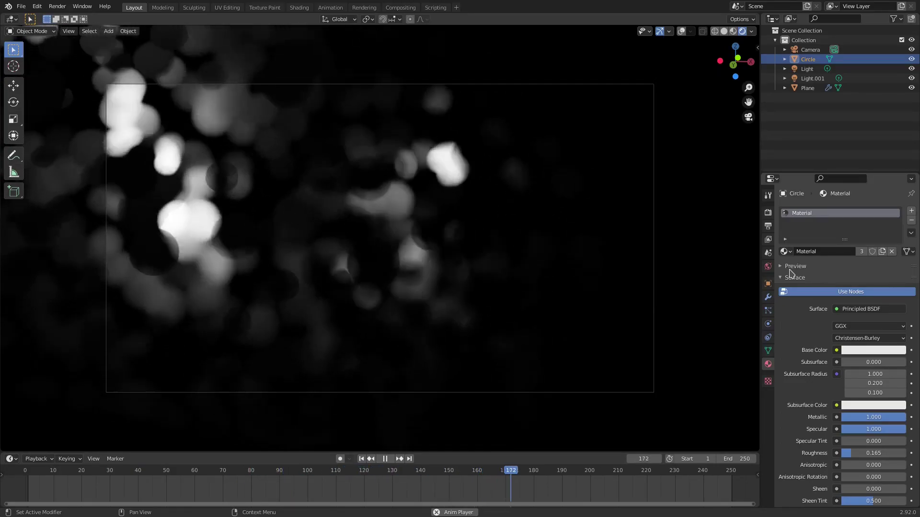
middle_click_drag(429, 254, 392, 282)
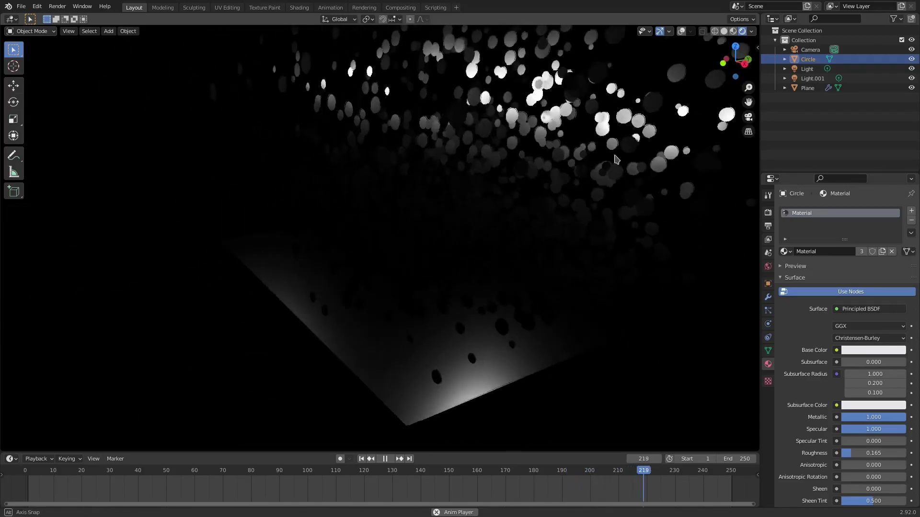
In solid shading, select Light.001 and move it to a new position
left_click(795, 70)
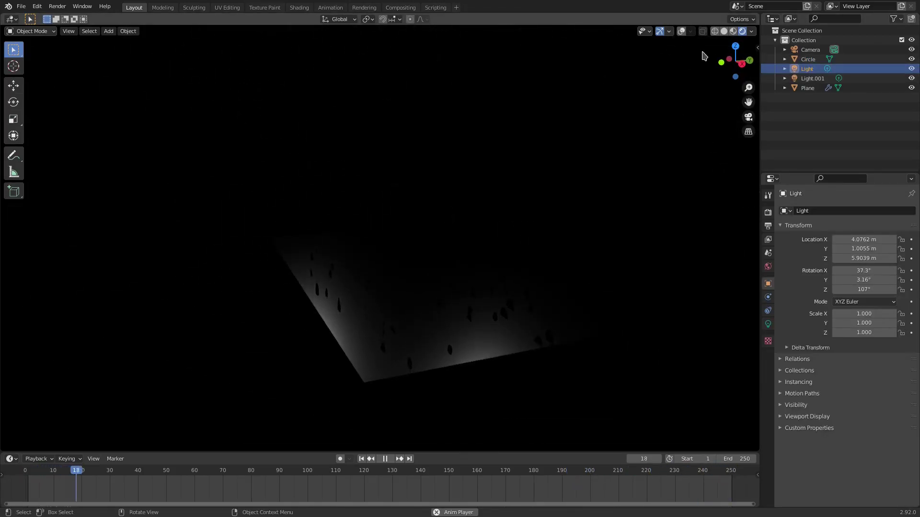
left_click(724, 32)
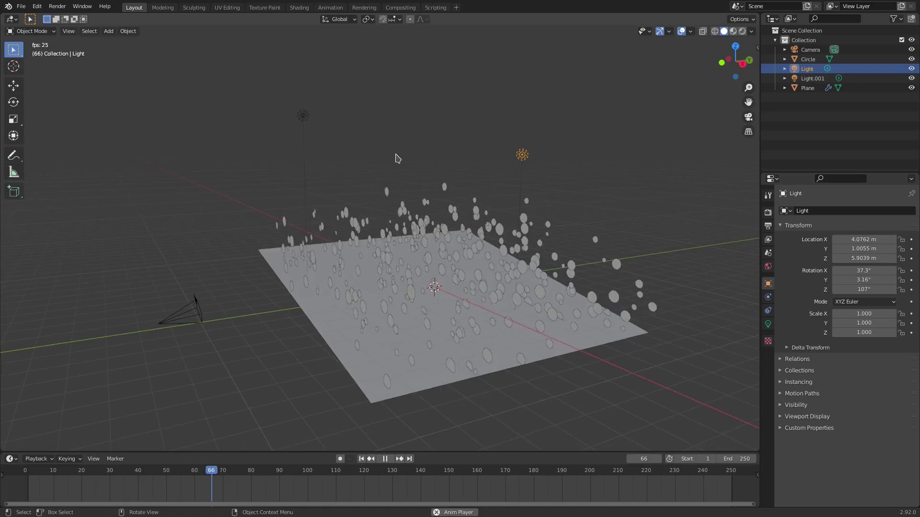
middle_click_drag(397, 158, 373, 103)
left_click(373, 100)
key("g")
left_click(397, 140)
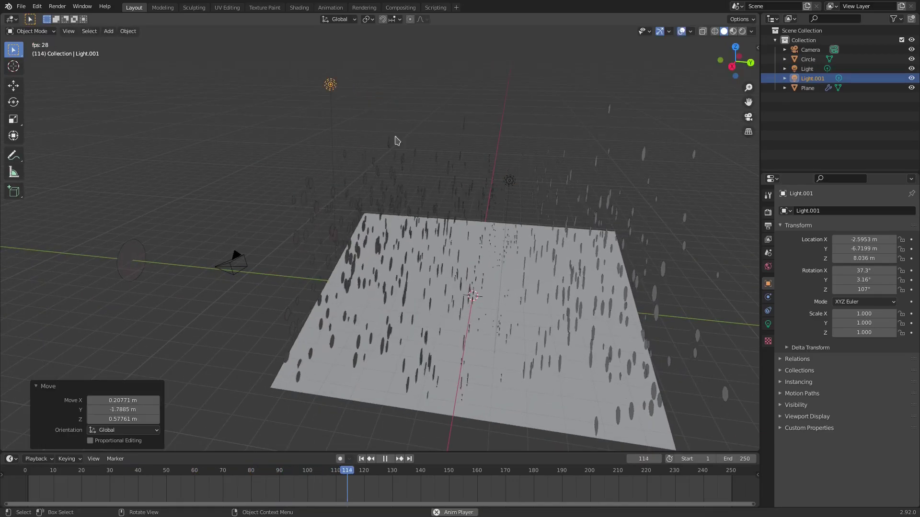
middle_click_drag(397, 140, 646, 94)
In the rendered camera view, move Light.001 to about X 2.74, Y −8.14, Z 6.78 m
left_click(748, 117)
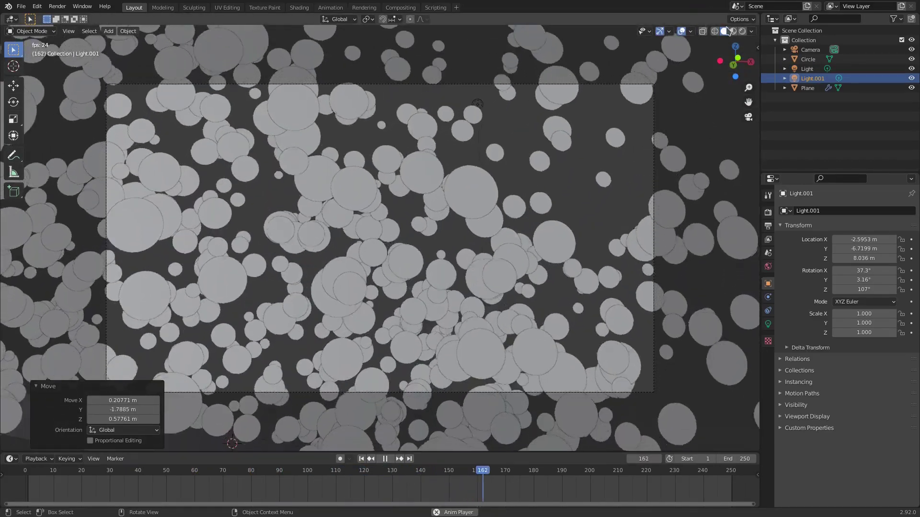
left_click(742, 30)
key("g")
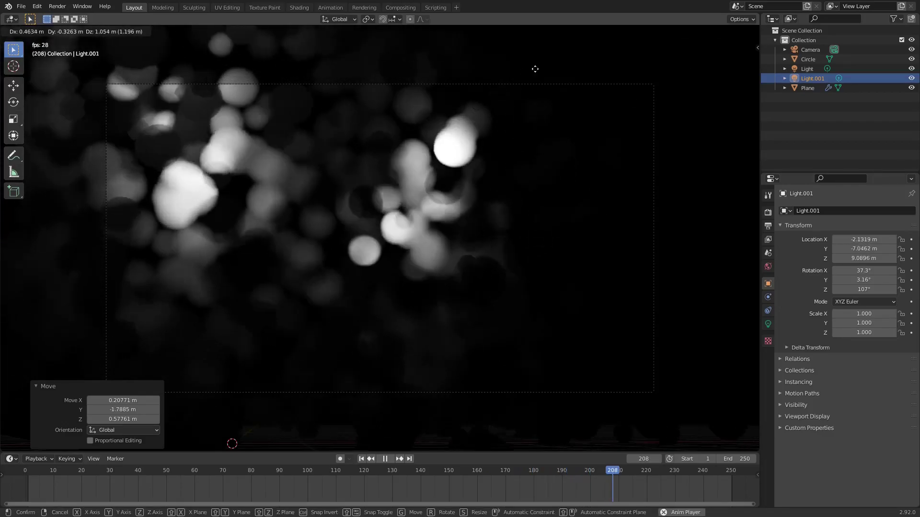
key("y")
key("Return")
key("g")
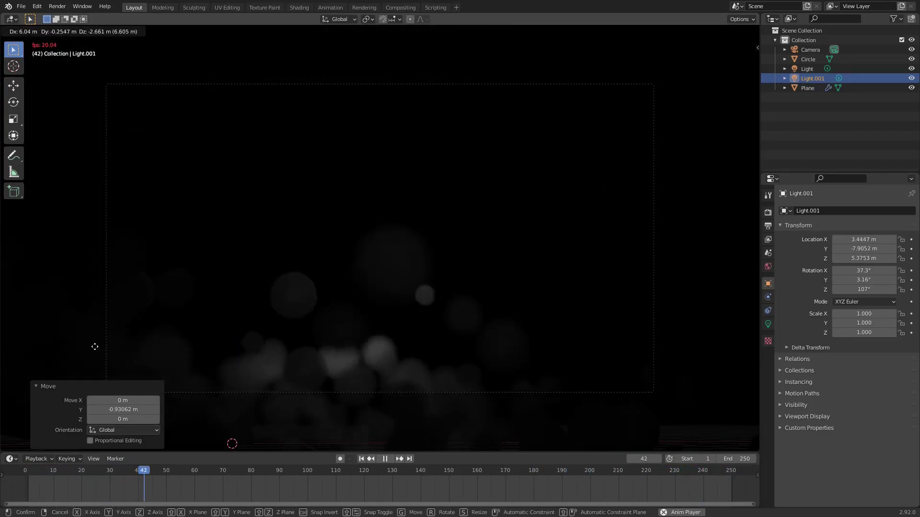
left_click(168, 276)
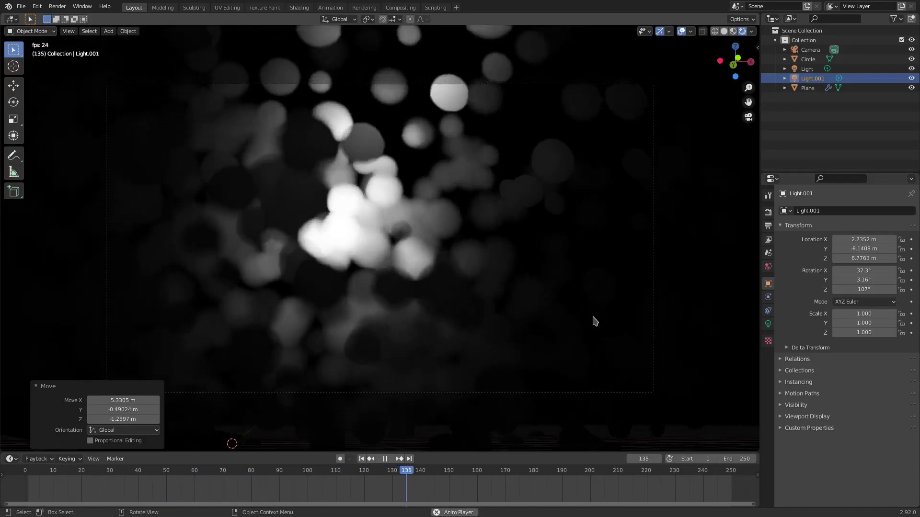
Change the first point light's colour to blue
left_click(808, 68)
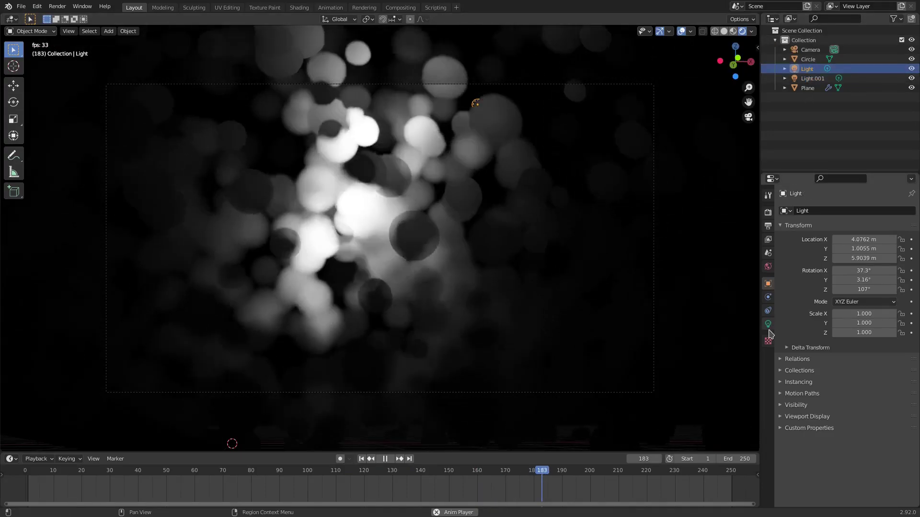
left_click(768, 324)
left_click(881, 263)
left_click(851, 184)
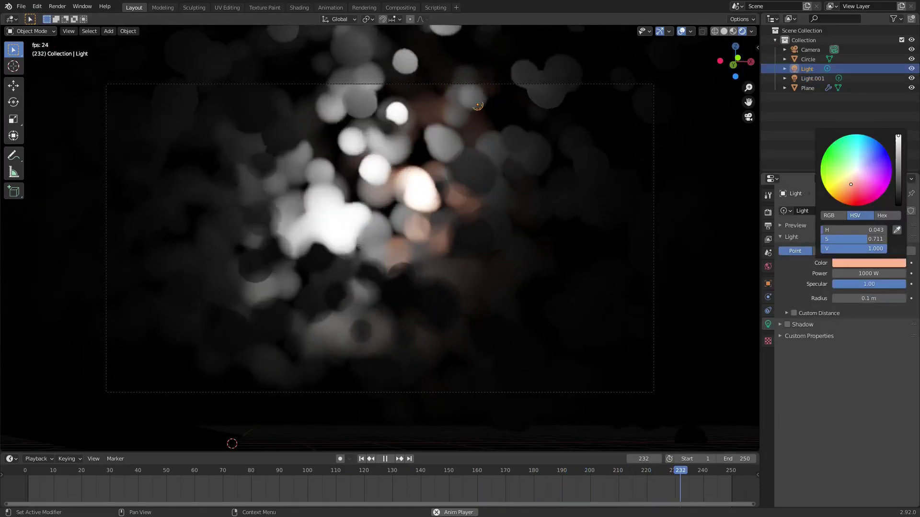
left_click_drag(871, 145, 871, 145)
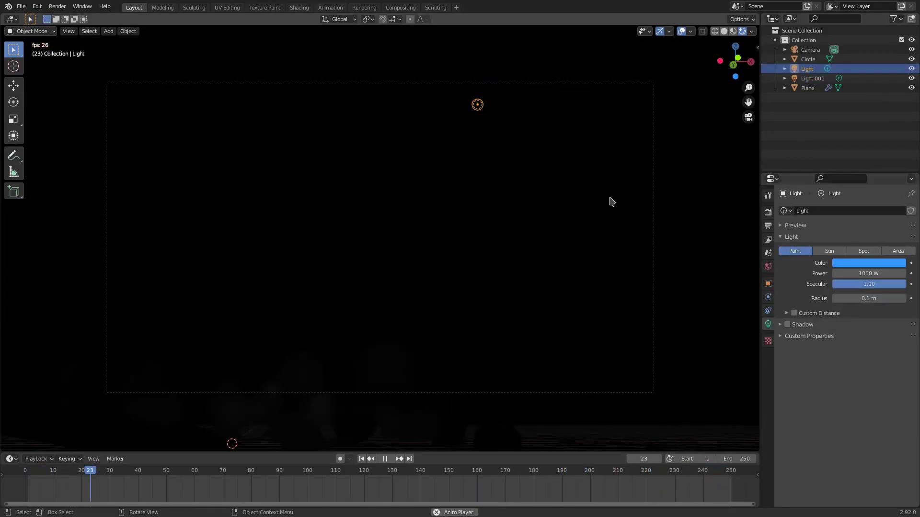
Duplicate the blue light four times, placing Light.002 through Light.005 around the scene
key("shift+d")
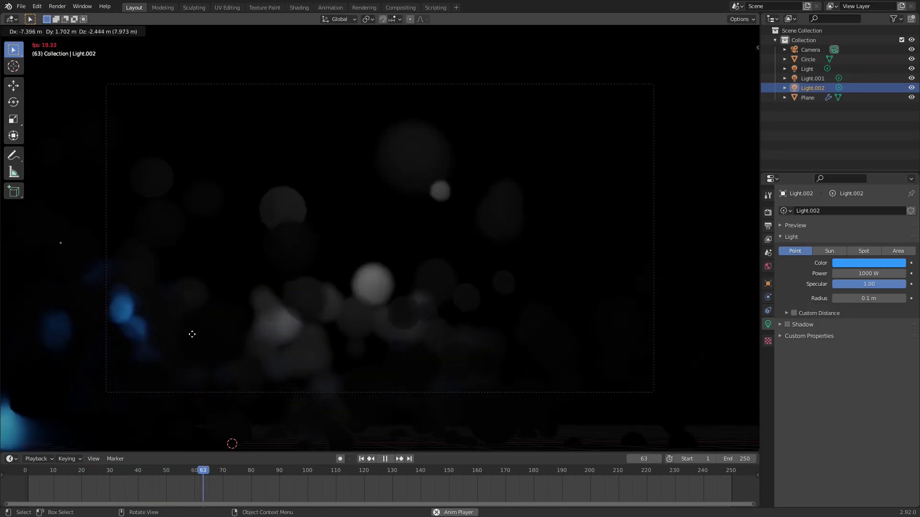
left_click(192, 334)
key("shift+d")
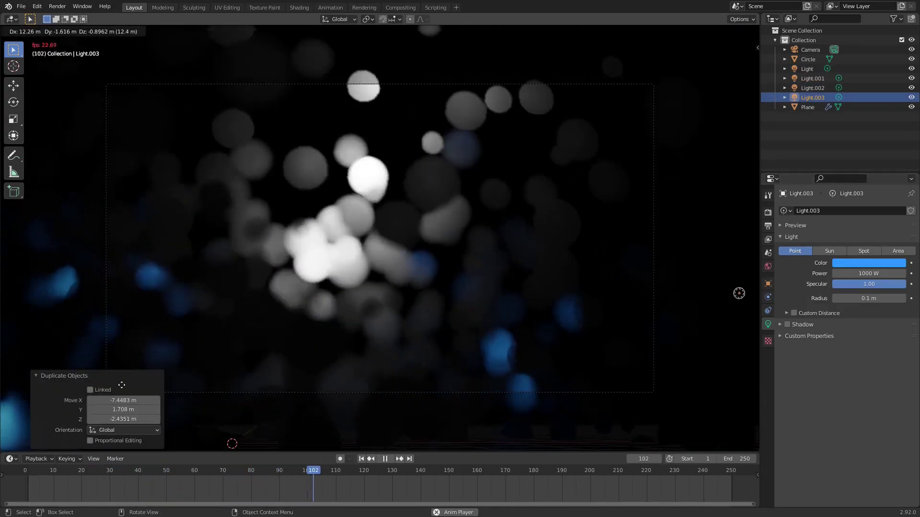
left_click(122, 385)
key("shift+d")
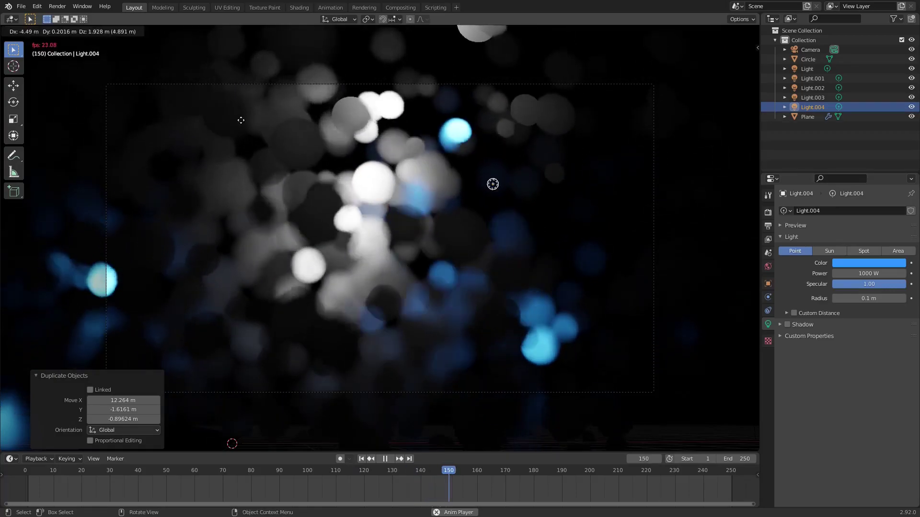
left_click(207, 91)
key("shift+d")
left_click(323, 37)
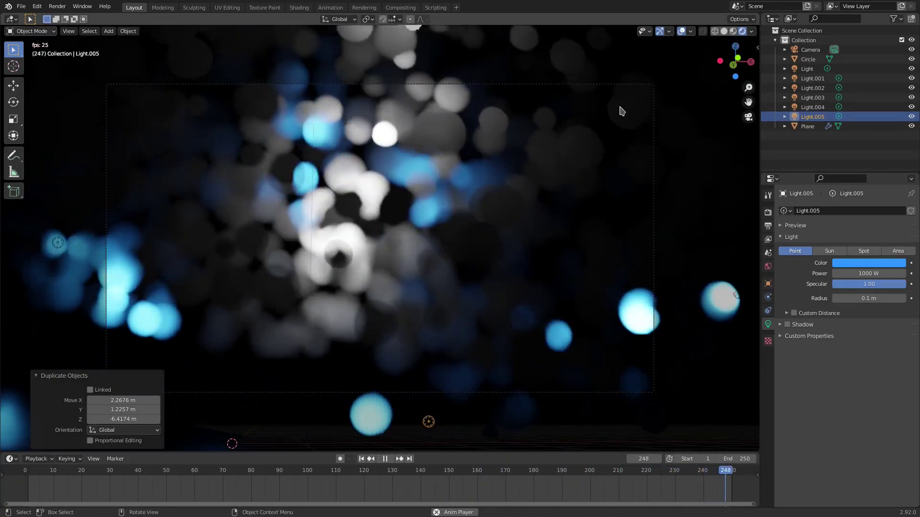
left_click(647, 88)
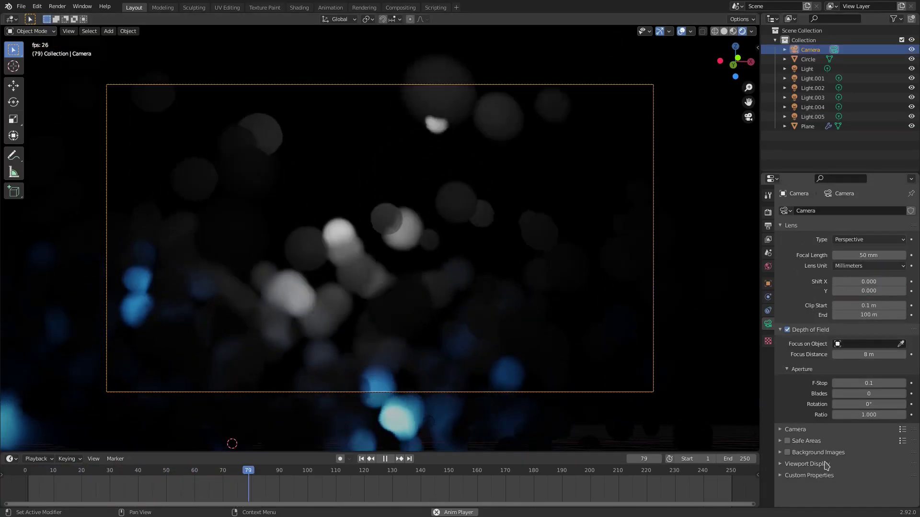
Enable the camera's Passepartout in Viewport Display at 1.000 opacity
left_click(810, 441)
left_click(810, 441)
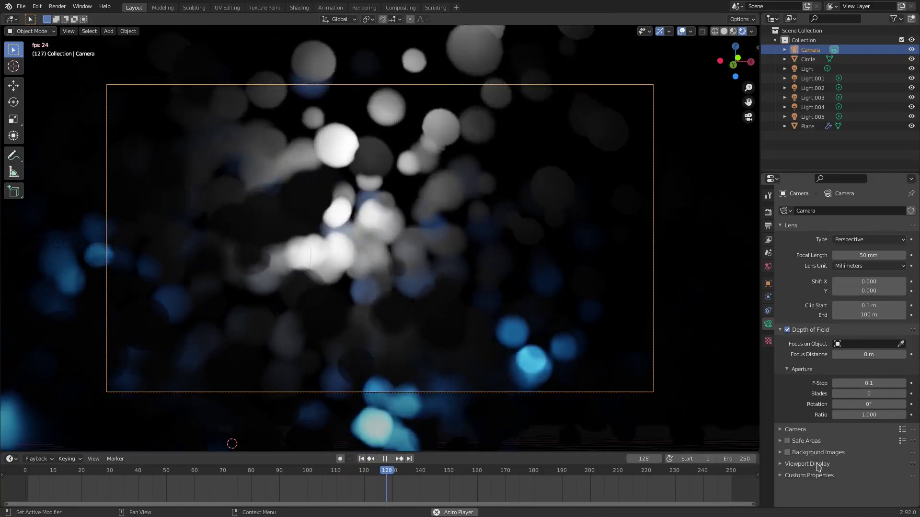
left_click(815, 465)
scroll(818, 467, "down", 3)
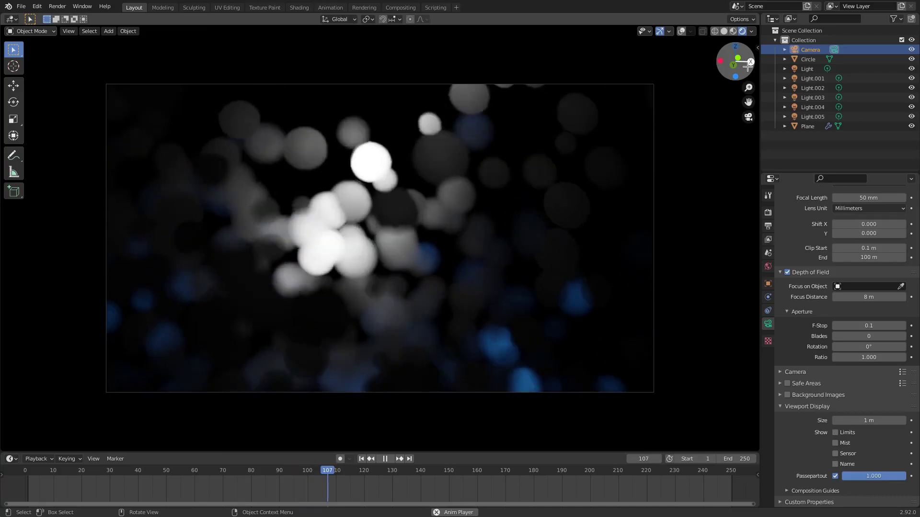
left_click(768, 213)
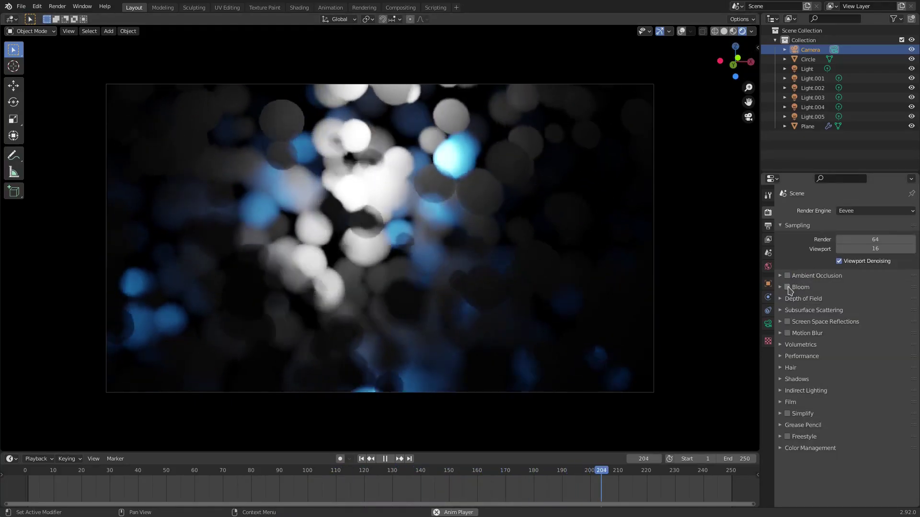
Tick Bloom in the Eevee render settings and expand its panel
left_click(787, 287)
left_click(796, 288)
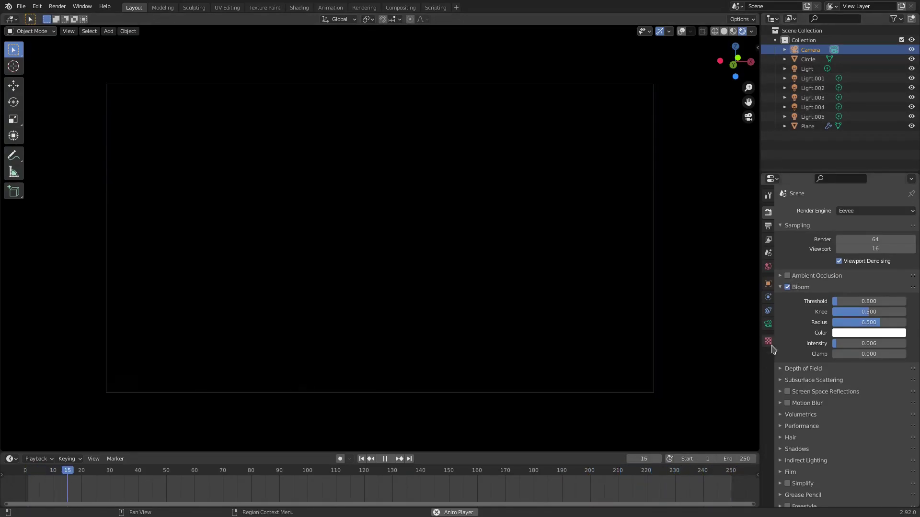
Darken the Circle's shared Material base colour to a value of 0.911
left_click(808, 59)
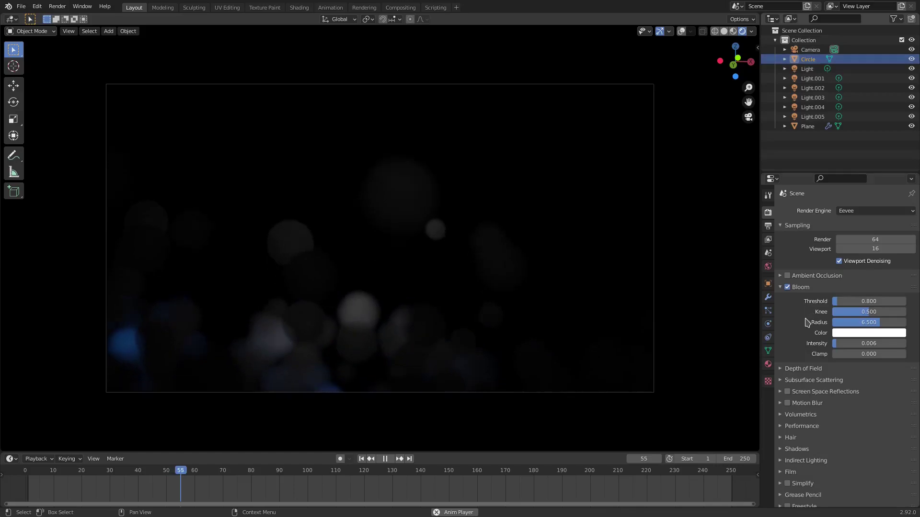
left_click(768, 365)
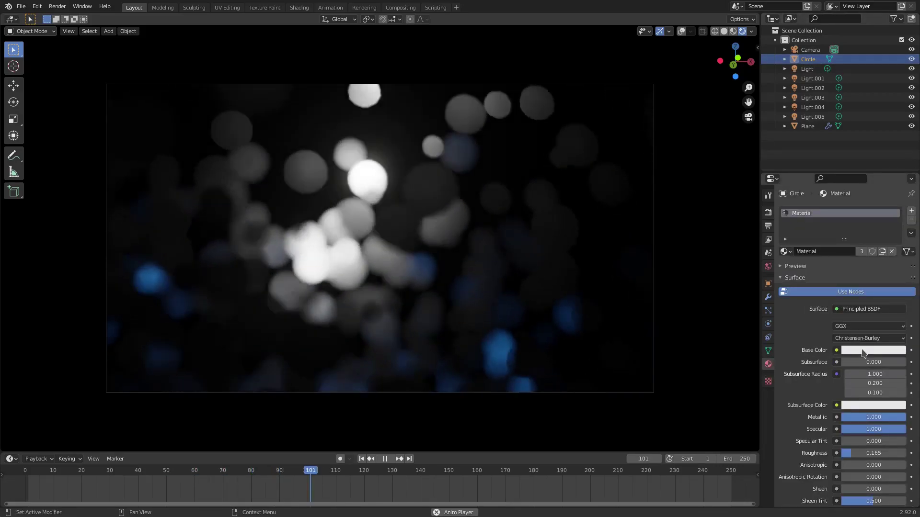
left_click(864, 354)
mouse_move(873, 326)
left_mouse_down()
mouse_move(823, 326)
mouse_move(881, 327)
left_mouse_up()
Leave camera view and orbit low across the plane, selecting Light.004 and the Plane
left_click(810, 78)
key("KP_0")
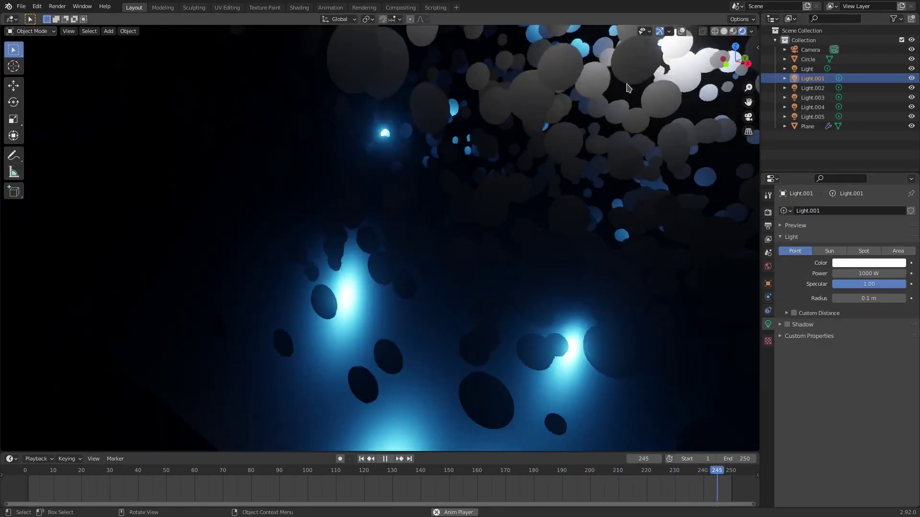
left_click(682, 32)
middle_click_drag(623, 201, 474, 326)
left_click(501, 140)
left_click(366, 177)
left_click(475, 200)
left_click(475, 200)
Switch to solid shading with overlays and click through the lights from above
left_click(684, 31)
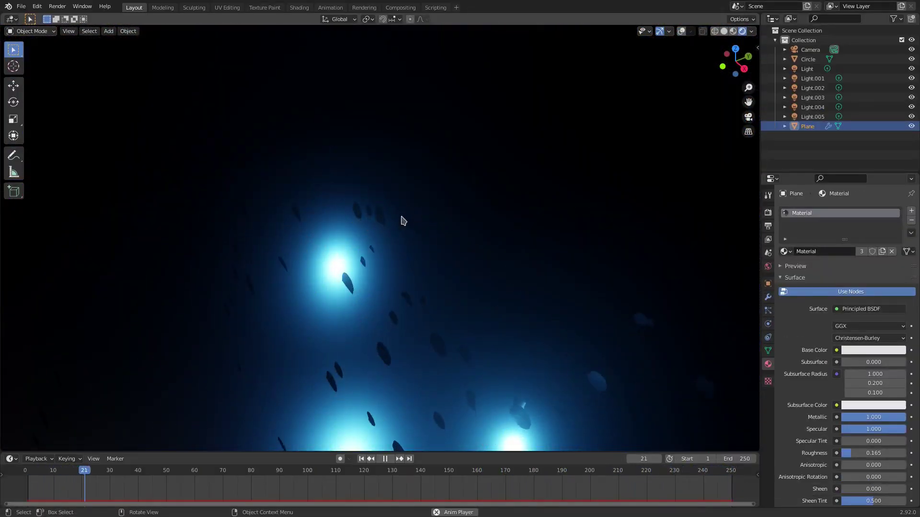
left_click(724, 31)
left_click(681, 31)
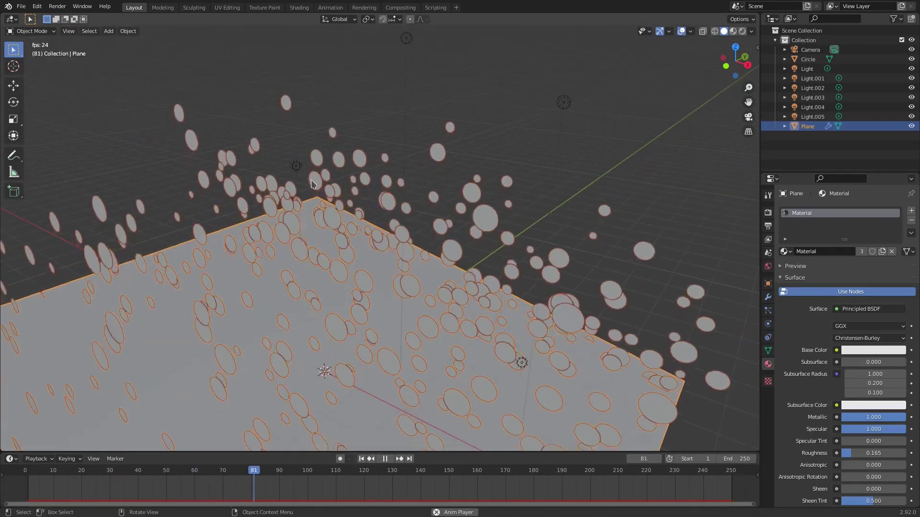
left_click(297, 166)
middle_click_drag(297, 166, 441, 249)
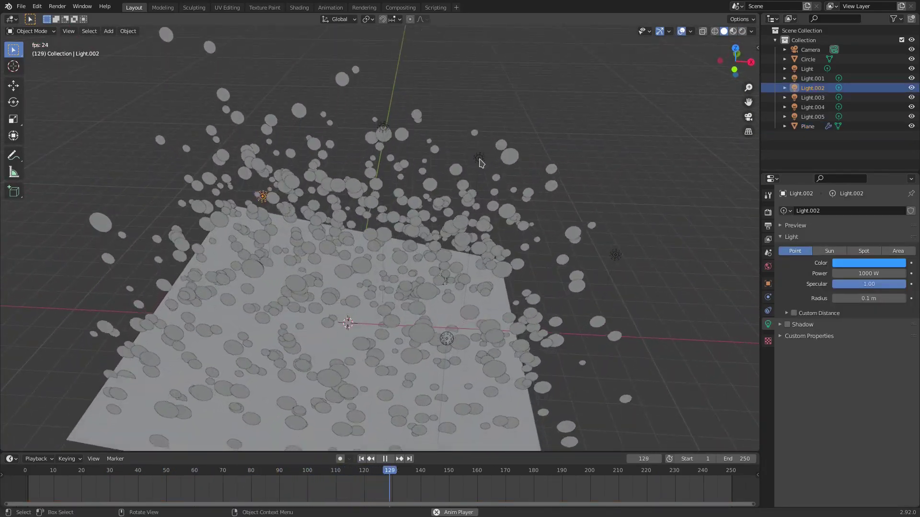
left_click(479, 159)
left_click(383, 127)
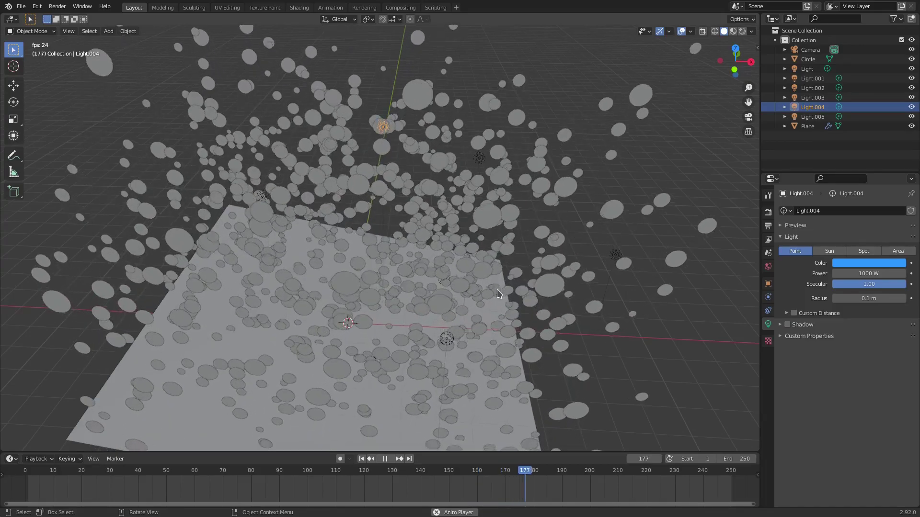
left_click(448, 279)
Orbit to a side-on view of the plane and inspect Light.002 through Light.005
middle_click_drag(436, 292, 458, 292)
left_click(458, 292)
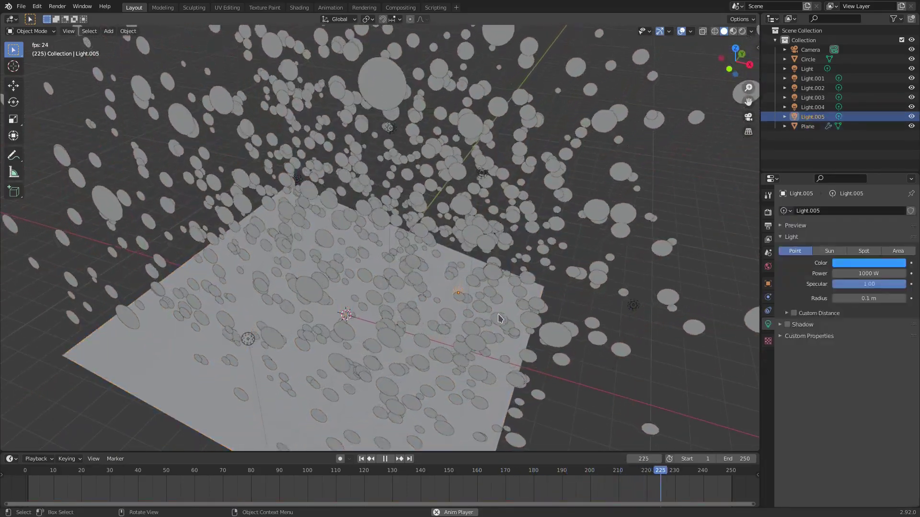
middle_click_drag(498, 317, 409, 93)
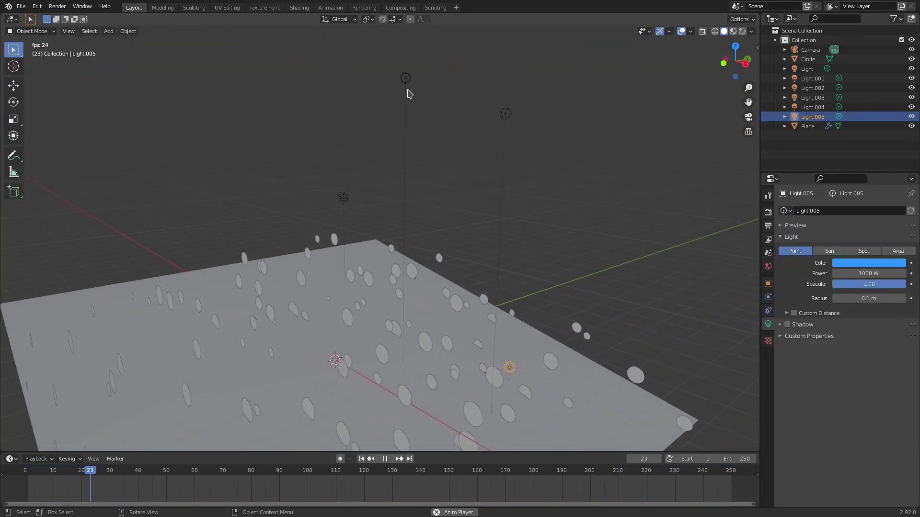
left_click(407, 81)
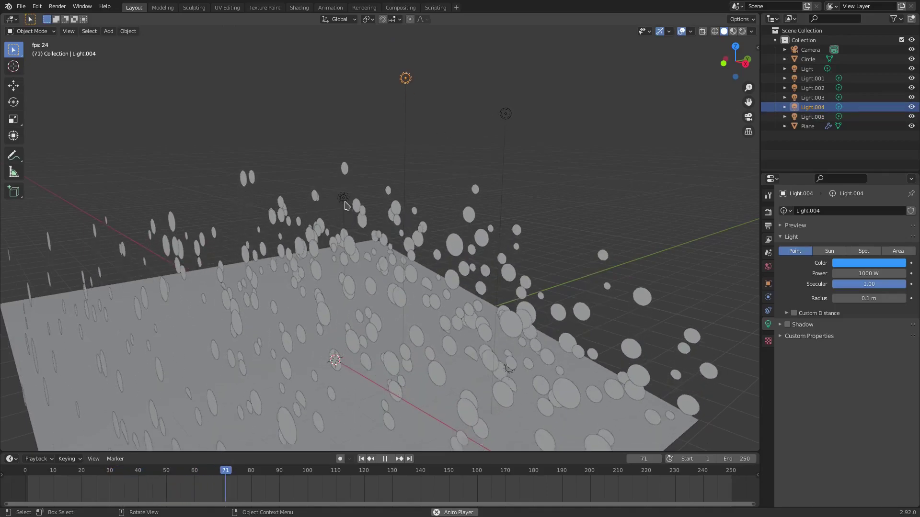
left_click(344, 199)
scroll(478, 335, "down", 6)
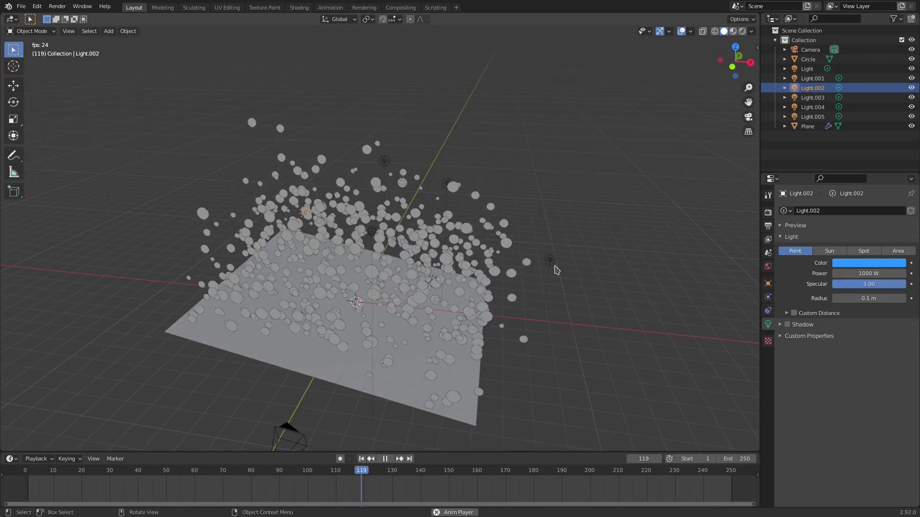
left_click(550, 261)
Lower Light.001's power to 500 W and return to rendered shading
left_click(169, 217)
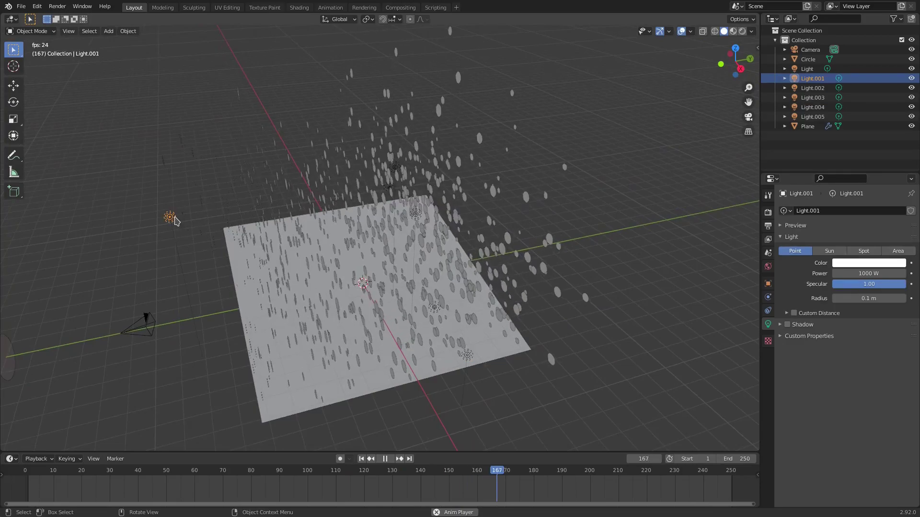
middle_click_drag(257, 232, 903, 269)
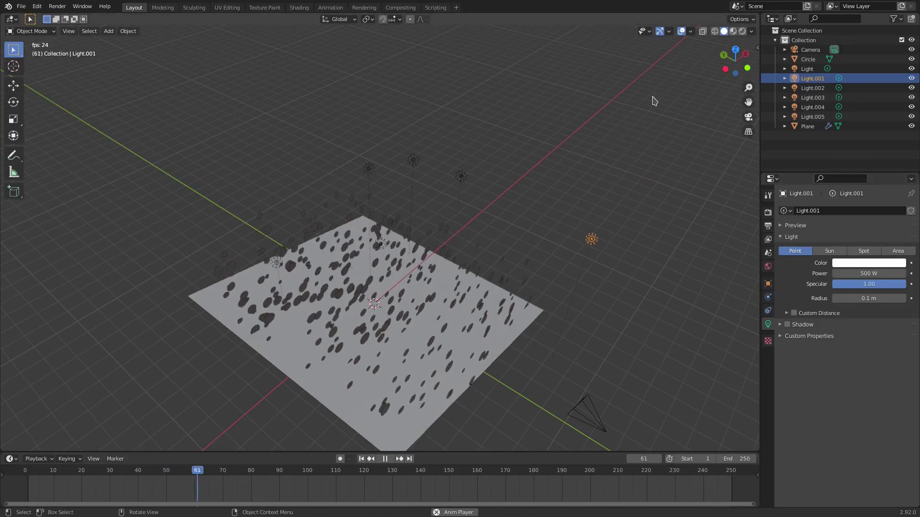
left_click(743, 32)
middle_click_drag(435, 156, 390, 312)
Click through Light.004, Light, Light.001, Light.002, Light.003 and Light.005 in turn
left_click(343, 260)
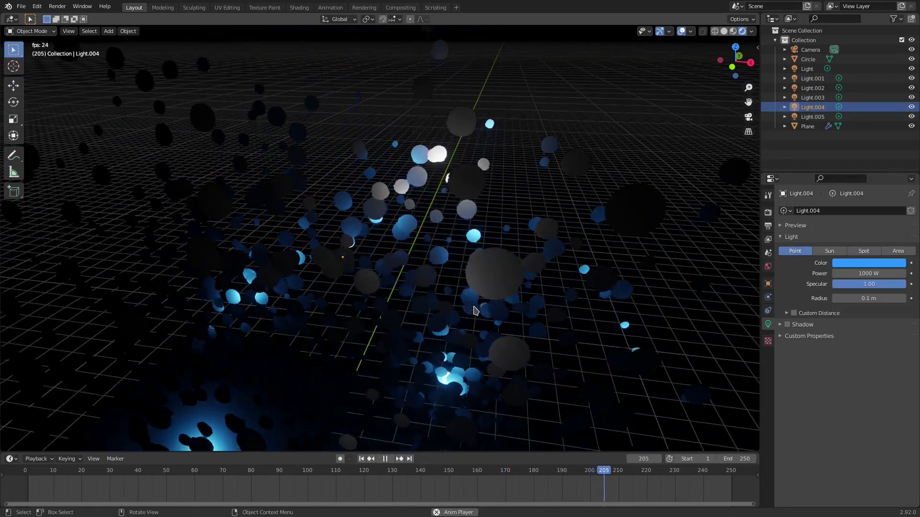
left_click(808, 69)
left_click(811, 79)
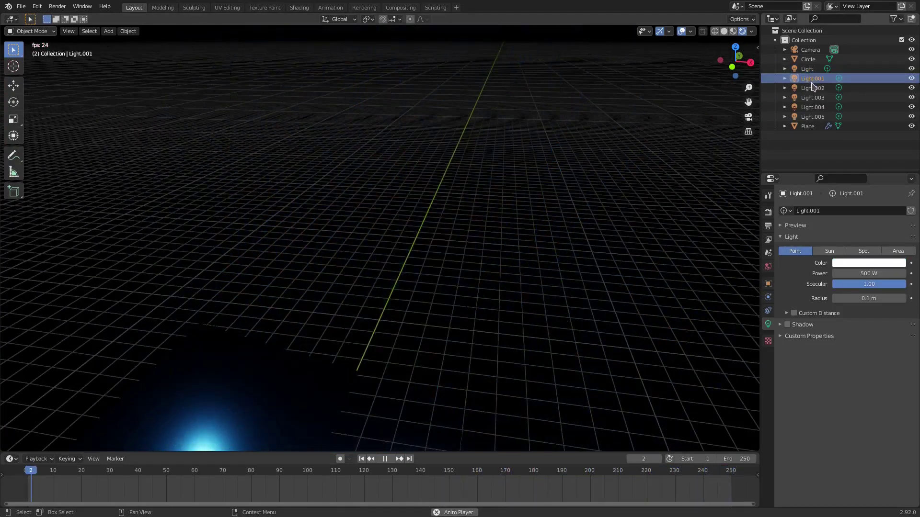
left_click(813, 88)
left_click(817, 110)
left_click(817, 119)
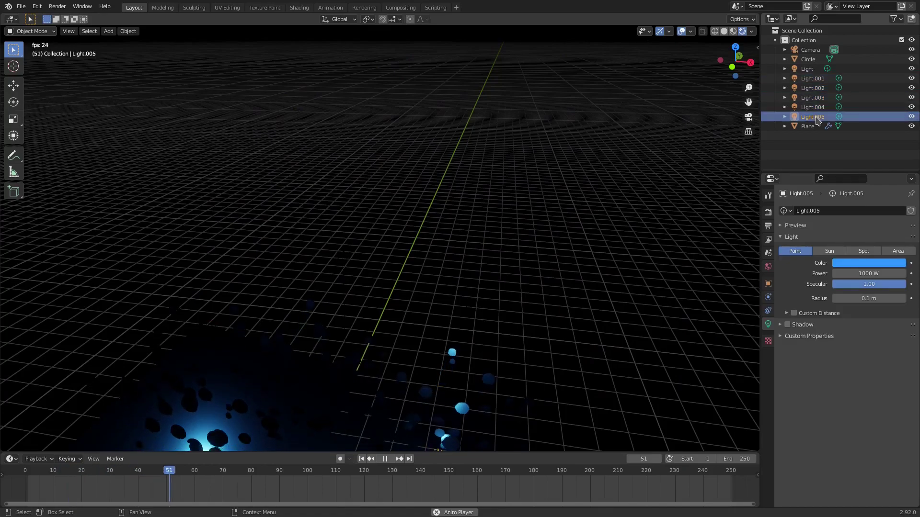
Delete Light, undo that, and delete the white Light.001 instead
left_click(809, 69)
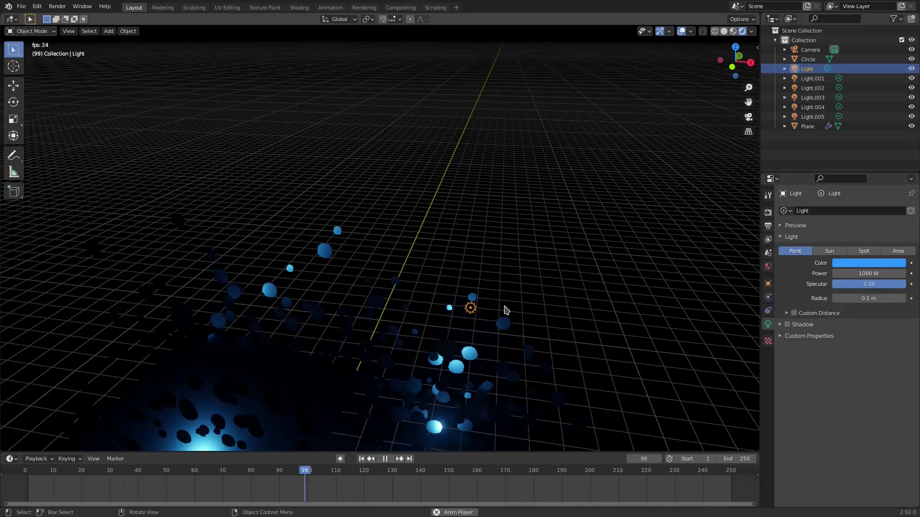
key("Delete")
key("KP_0")
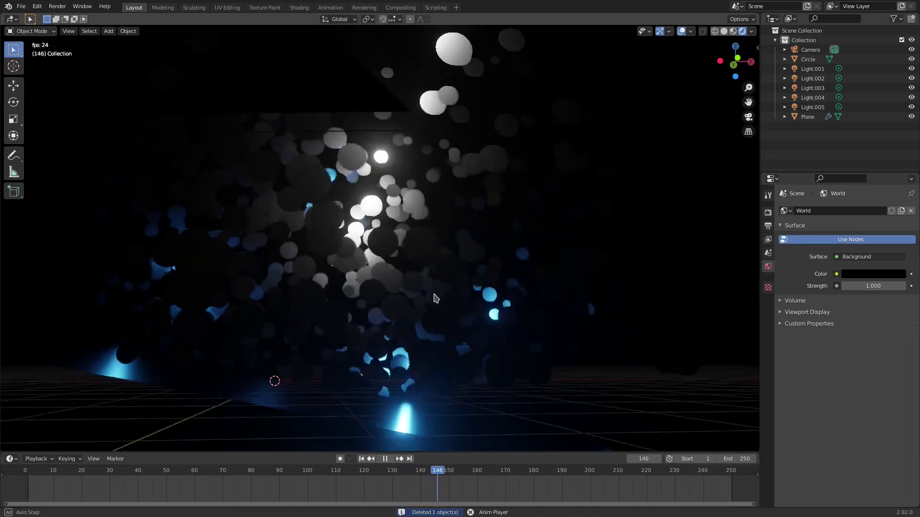
key("ctrl+z")
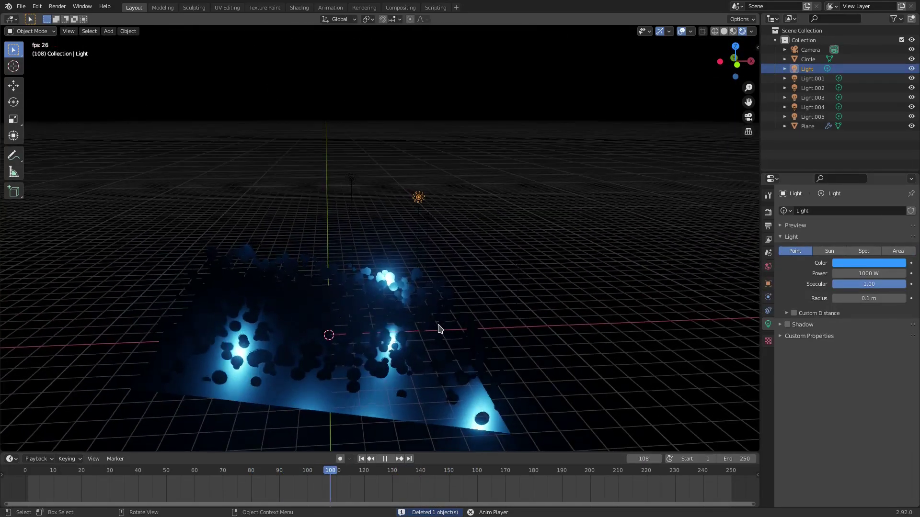
left_click(484, 253)
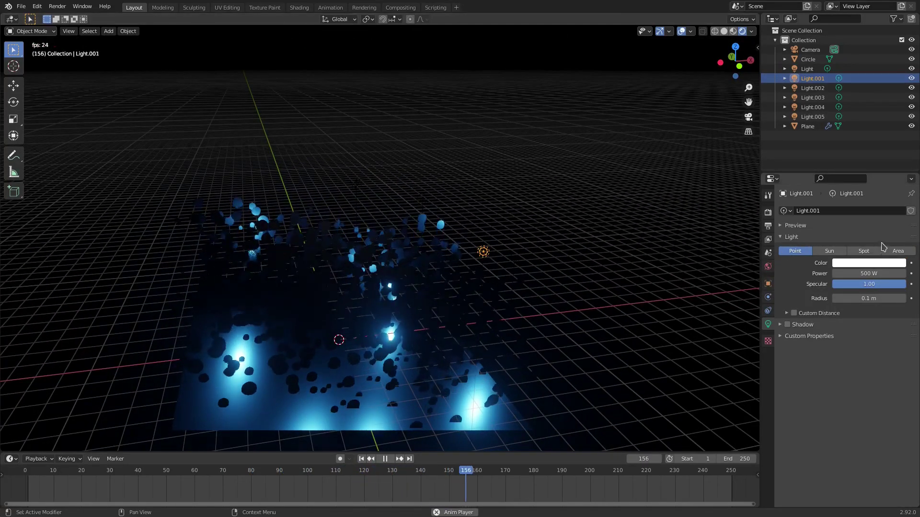
key("Delete")
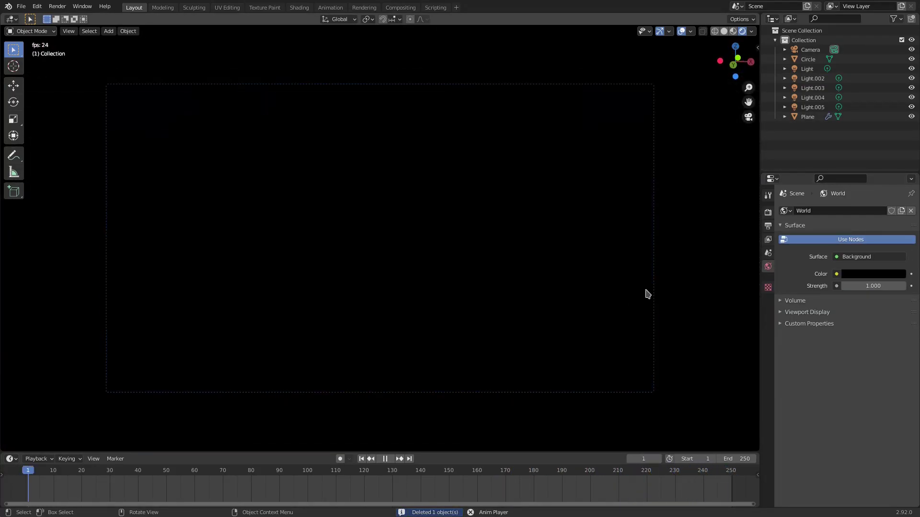
Undo the deletion of Light.001, then change its power from 10 W to 100 W
key("ctrl+z")
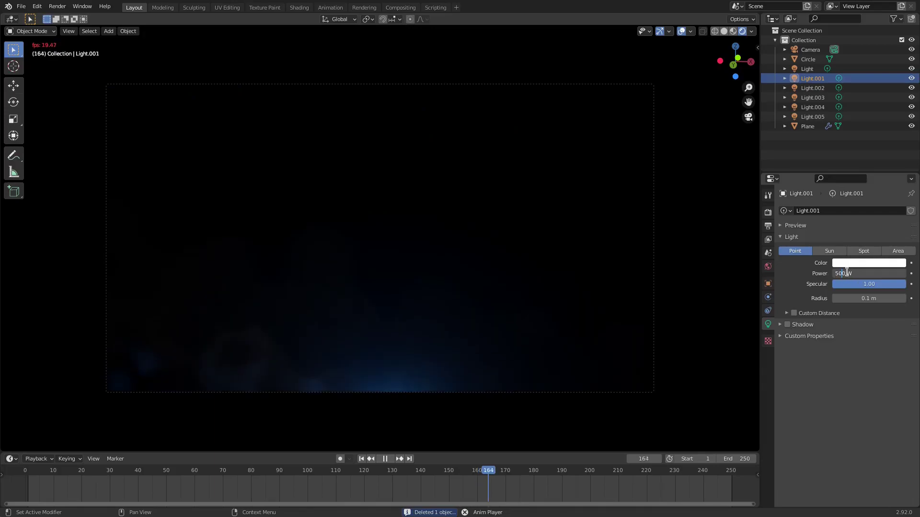
key("ctrl+a")
type("10")
key("Return")
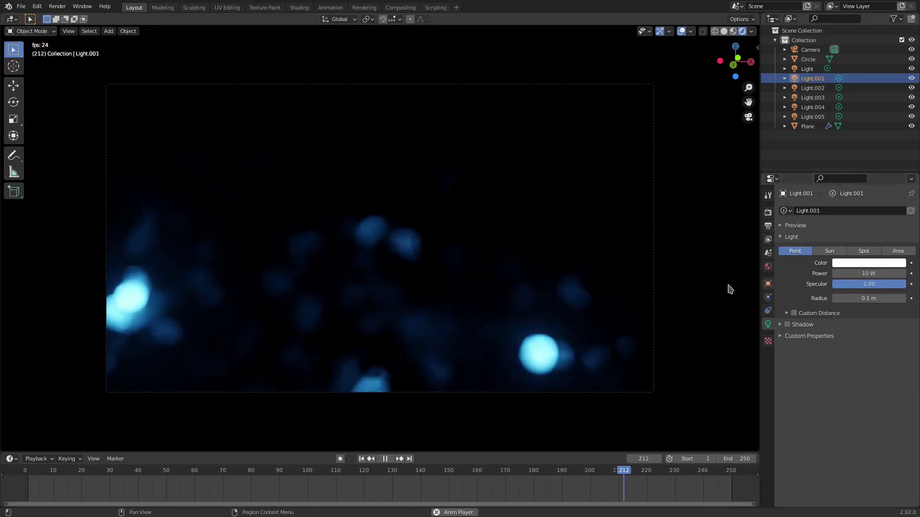
double_click(841, 273)
type("100")
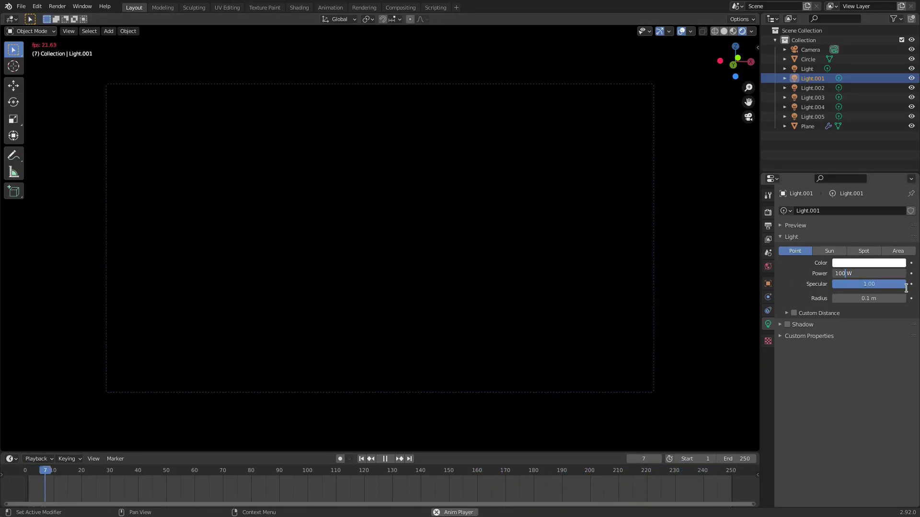